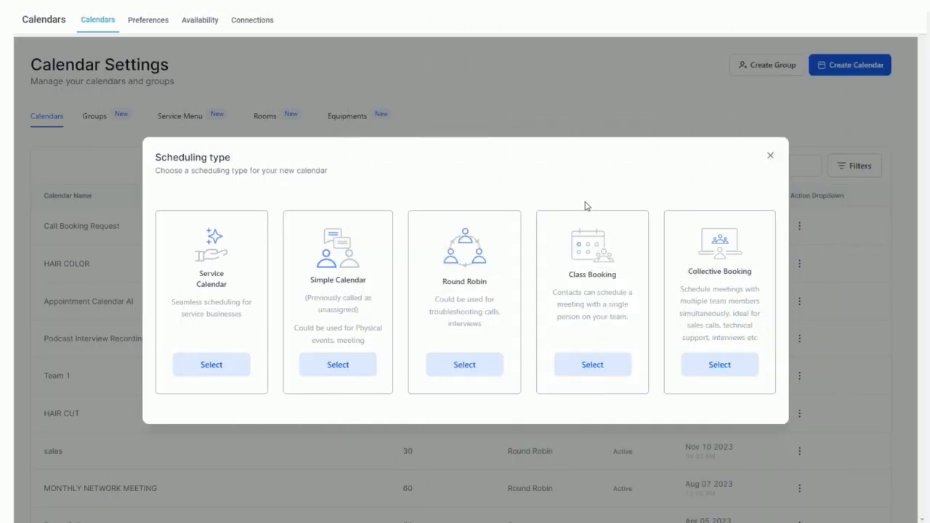
Step: Choose Class Booking as the scheduling type and name the new calendar CLASS
click(594, 371)
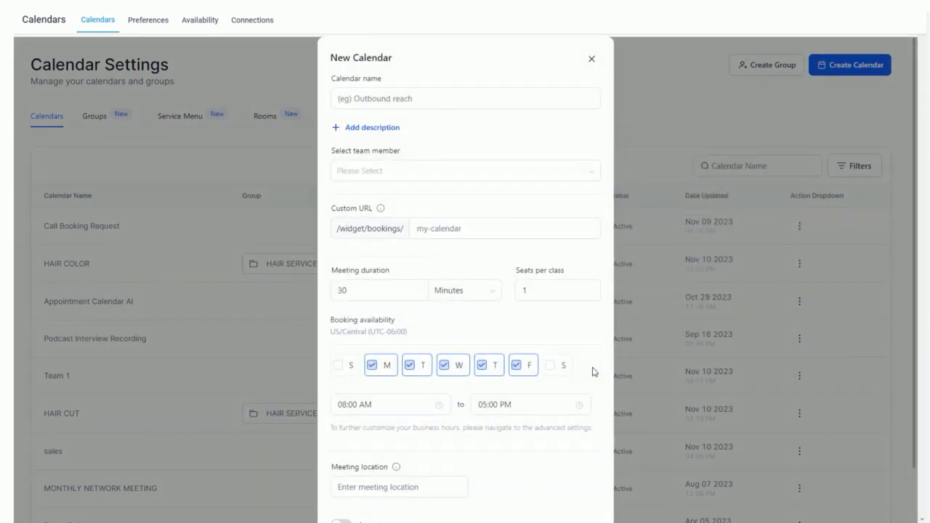
click(408, 98)
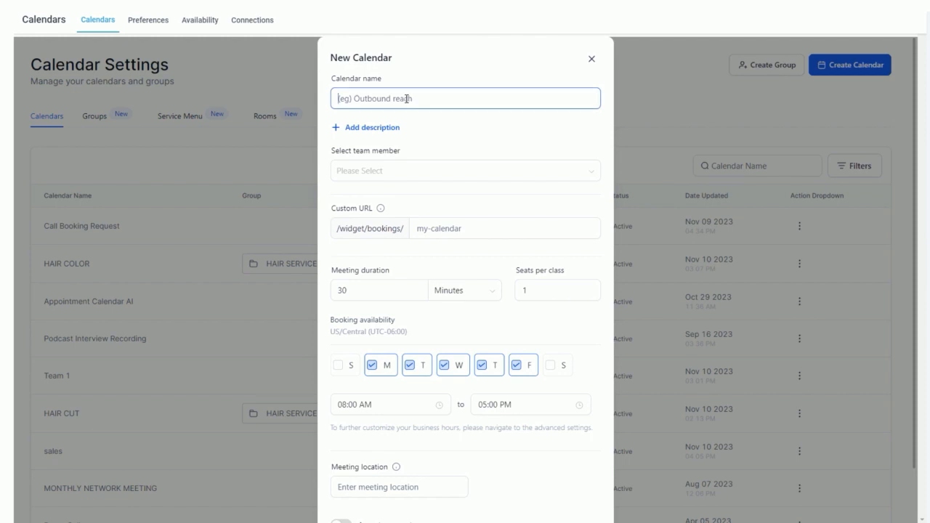
text(CLASS)
Step: Assign DEMO USER as the calendar's team member and set its custom booking URL ending to class-demo--1
click(357, 171)
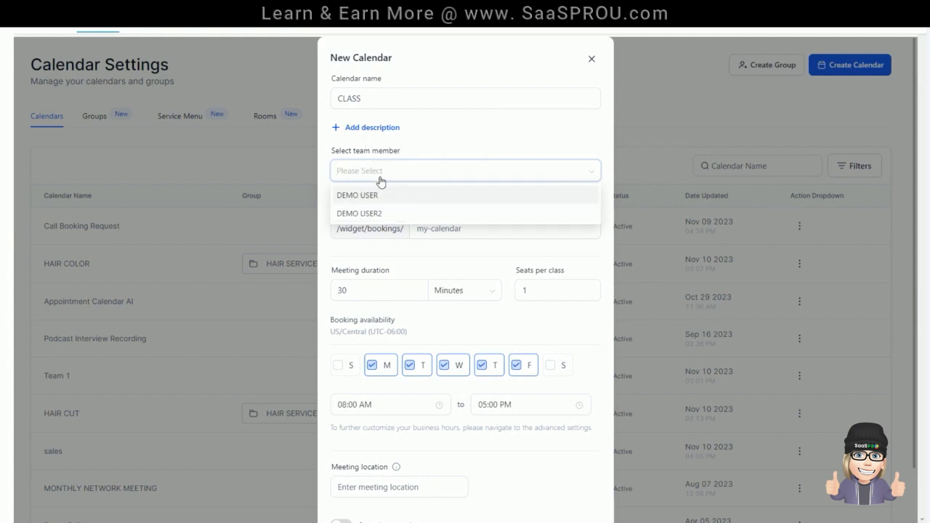
click(353, 195)
click(436, 143)
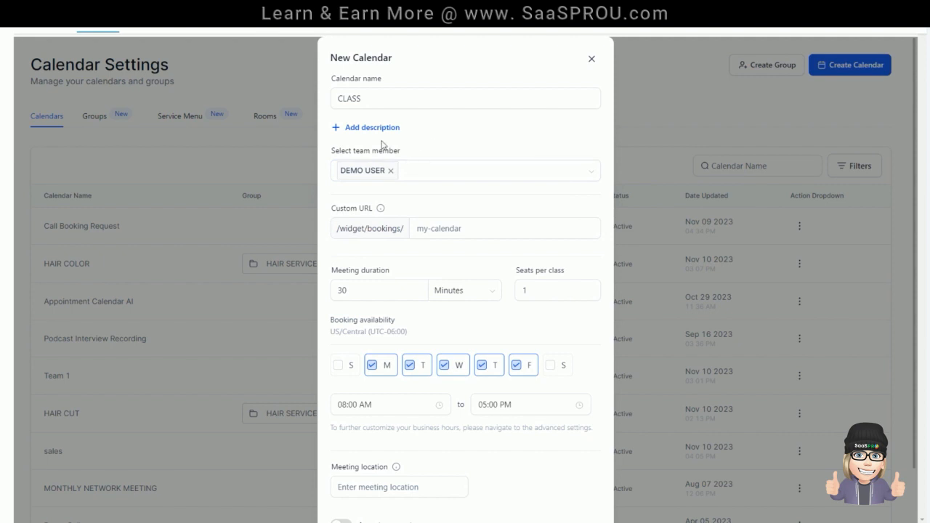
click(391, 294)
mouse_move(382, 211)
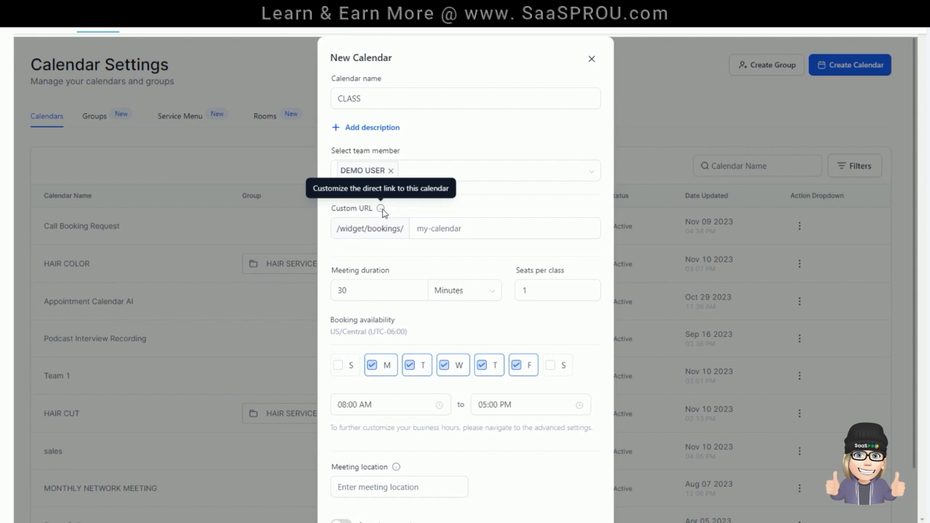
click(434, 231)
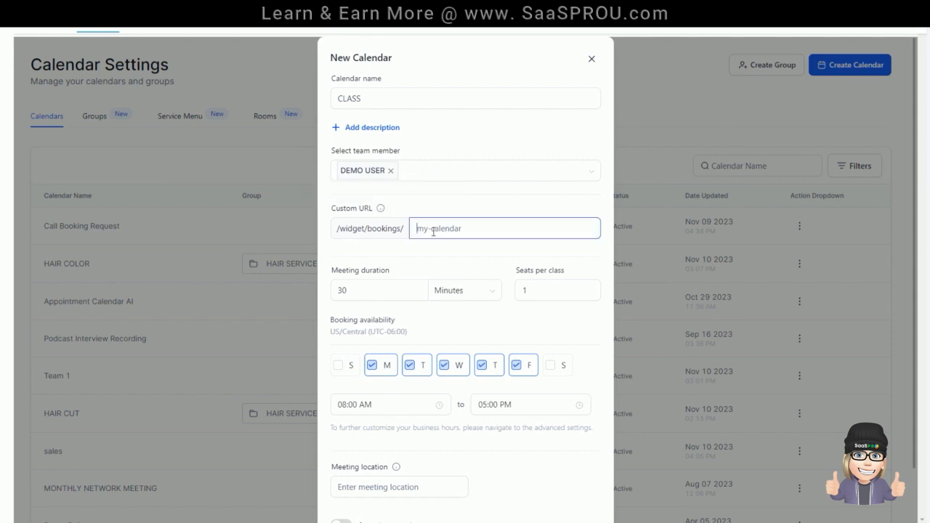
text(class-demo--1)
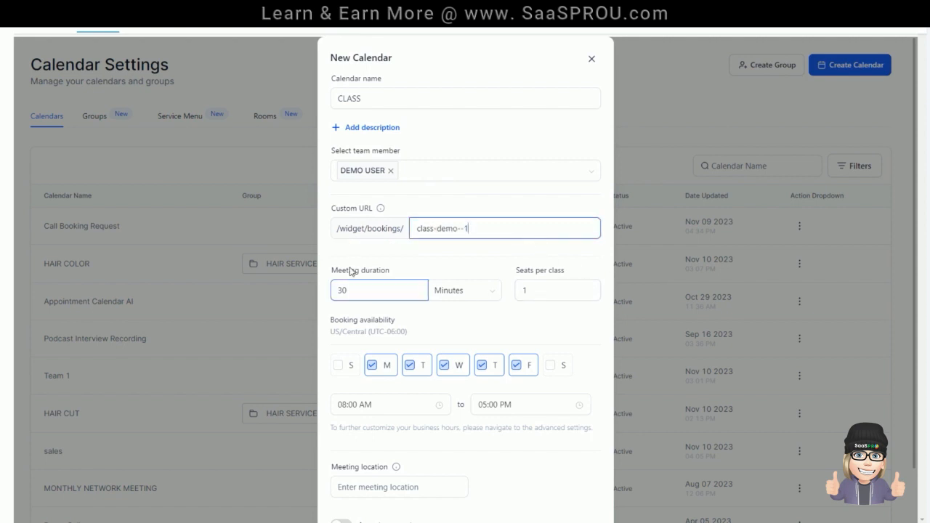
Step: Set the meeting duration to 45 minutes and the seats per class to 20
click(391, 285)
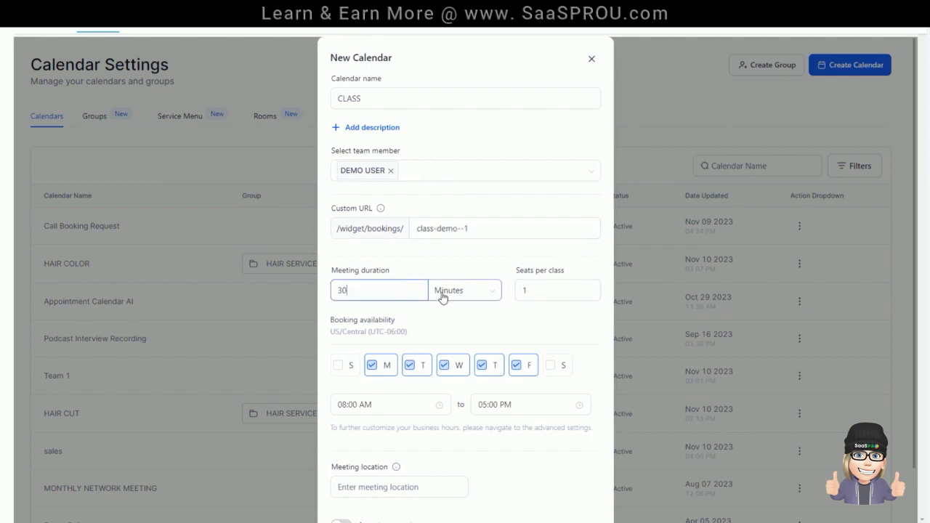
drag(364, 293, 337, 294)
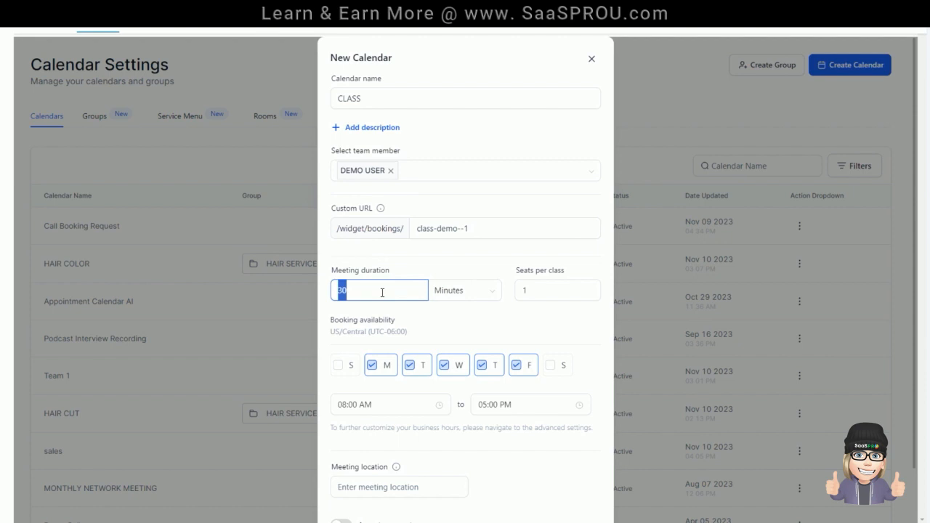
text(45)
click(544, 290)
drag(544, 292, 494, 299)
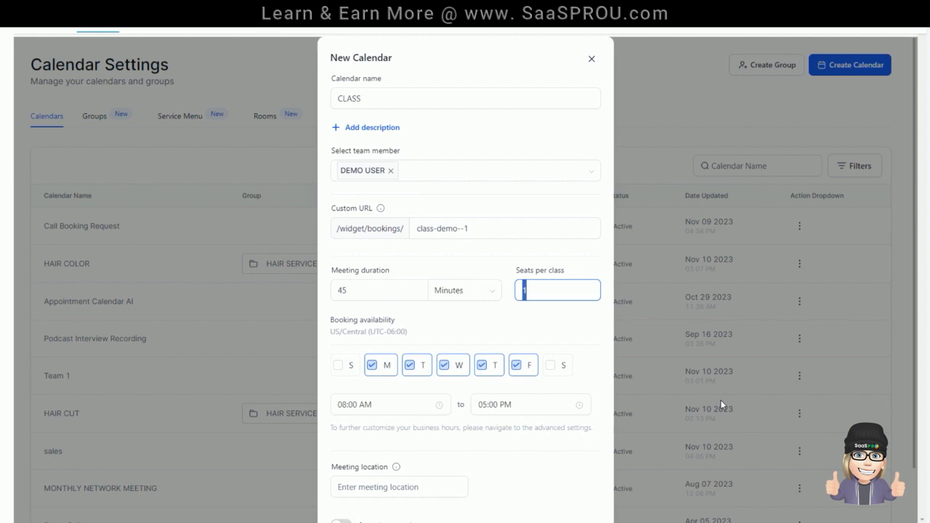
text(20)
Step: Limit the booking availability to Saturday by deselecting Monday through Friday and selecting Saturday
scroll(357, 284, down, 1)
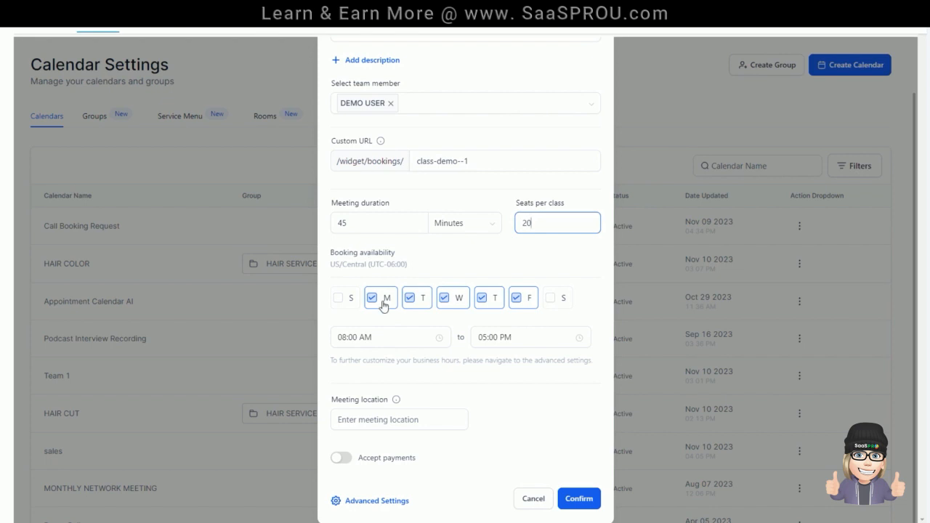
scroll(389, 125, up, 1)
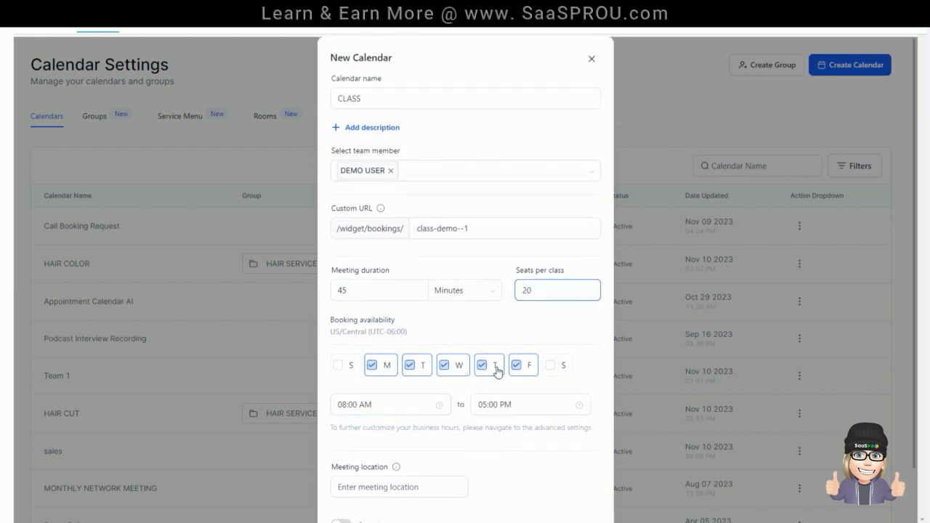
click(411, 365)
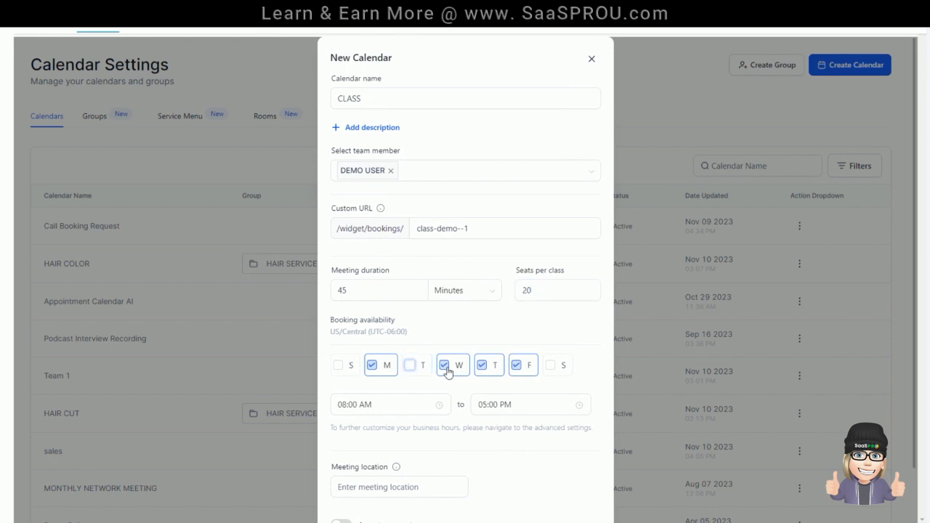
click(447, 371)
click(482, 367)
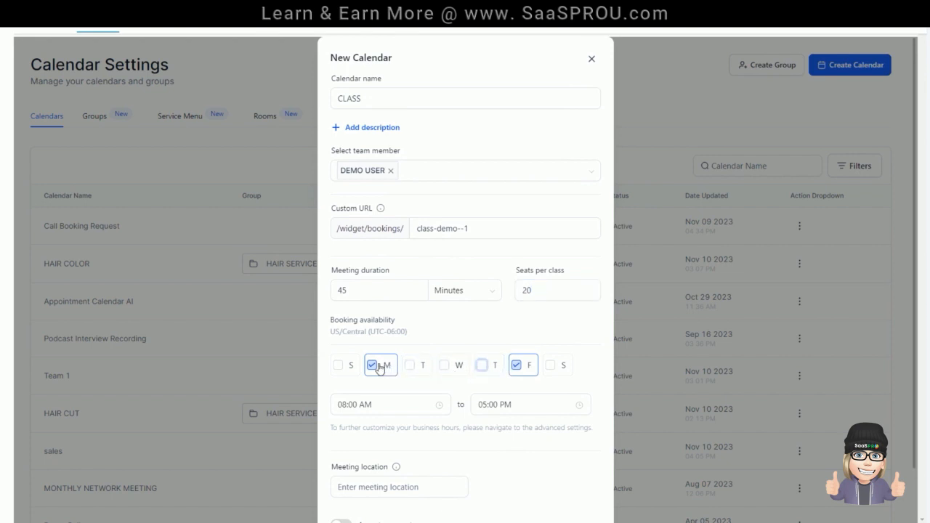
click(379, 368)
click(516, 365)
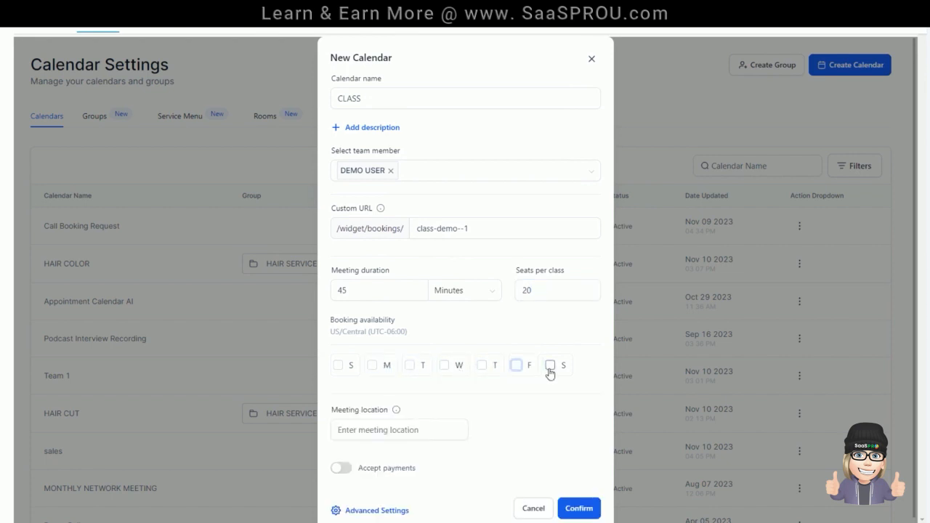
click(550, 366)
Step: Set the booking hours to start at 10:00 AM and end at 11:00 AM
scroll(458, 363, down, 1)
click(377, 337)
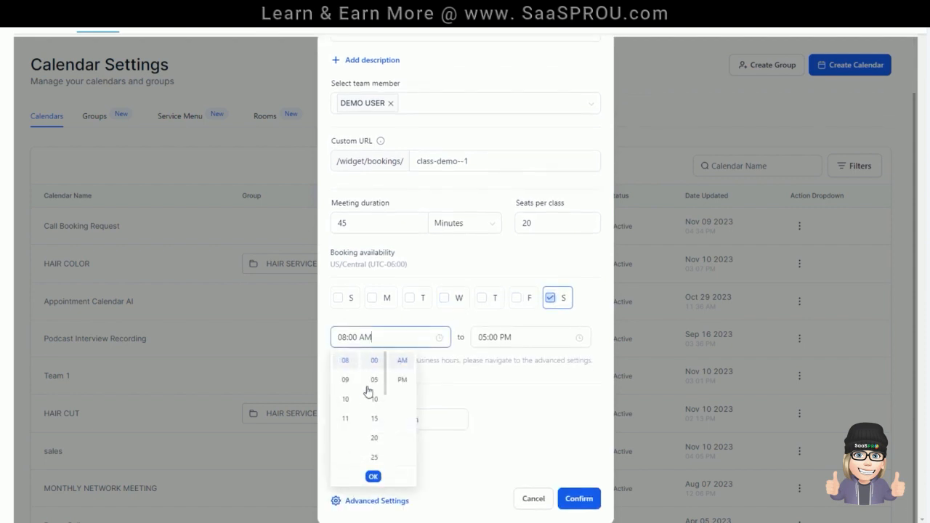
click(345, 399)
click(524, 337)
scroll(489, 436, down, 5)
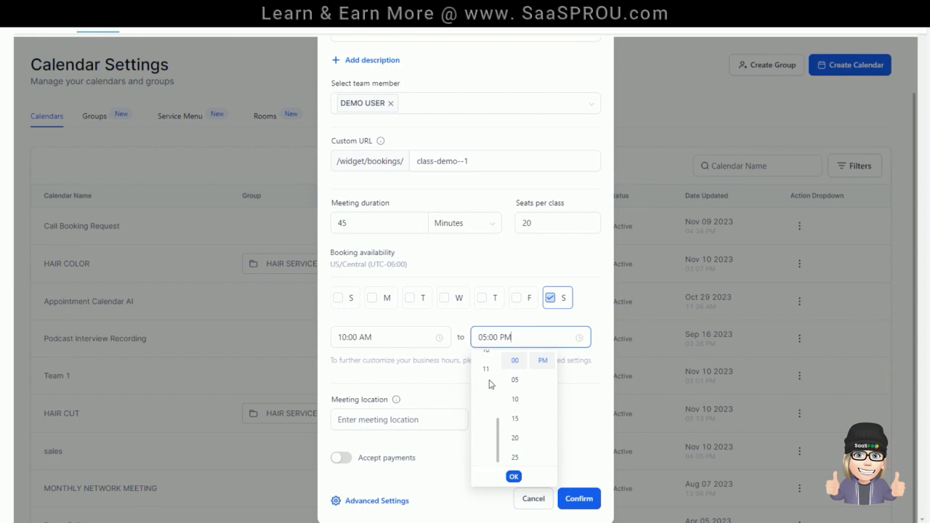
click(487, 368)
click(542, 367)
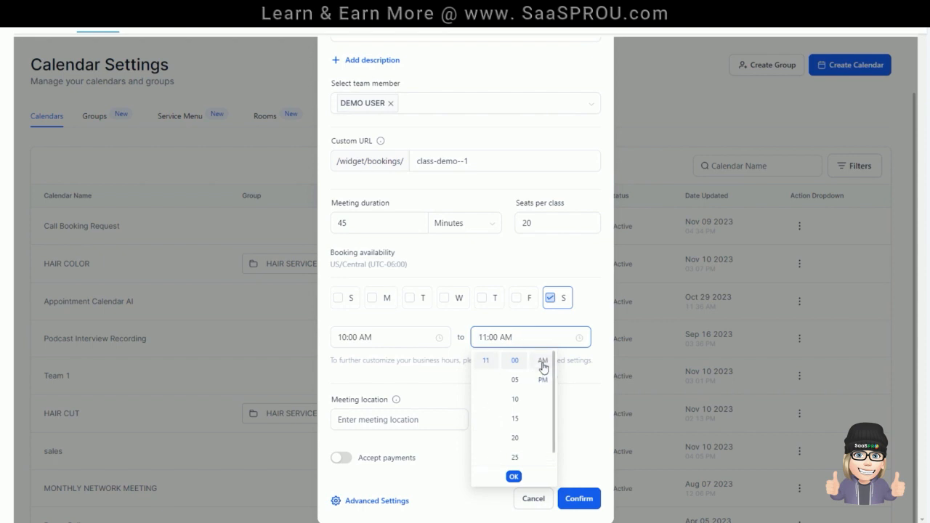
click(428, 325)
click(569, 229)
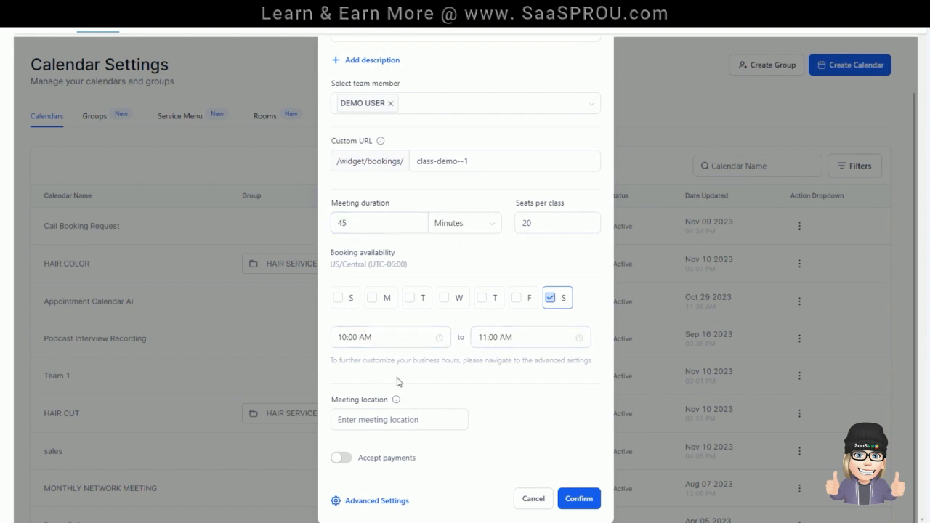
Step: Change the end of the booking hours to 10:45 AM
click(497, 336)
scroll(485, 402, up, 2)
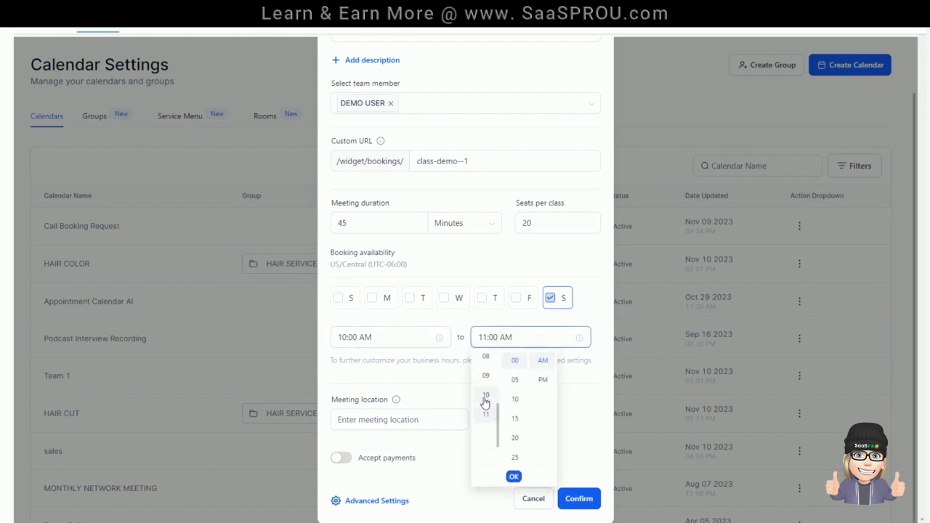
click(485, 398)
scroll(525, 423, down, 3)
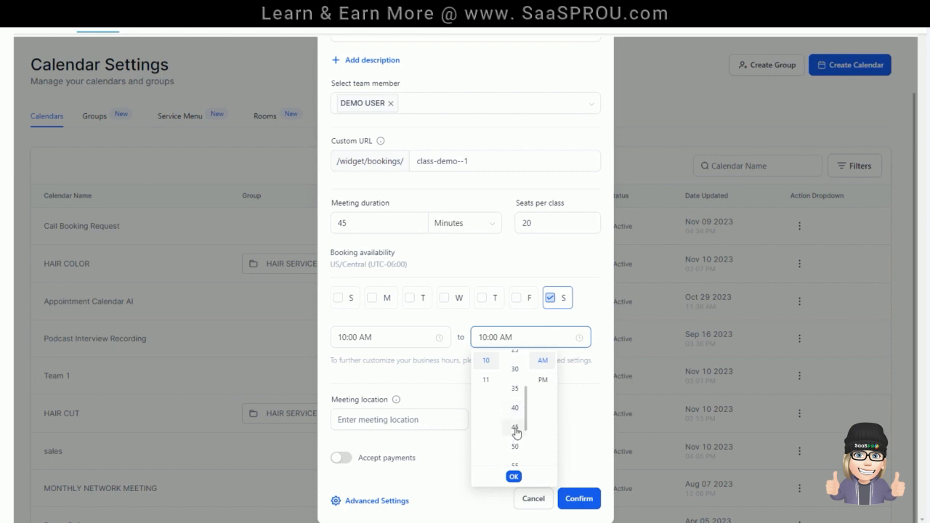
click(518, 431)
click(514, 476)
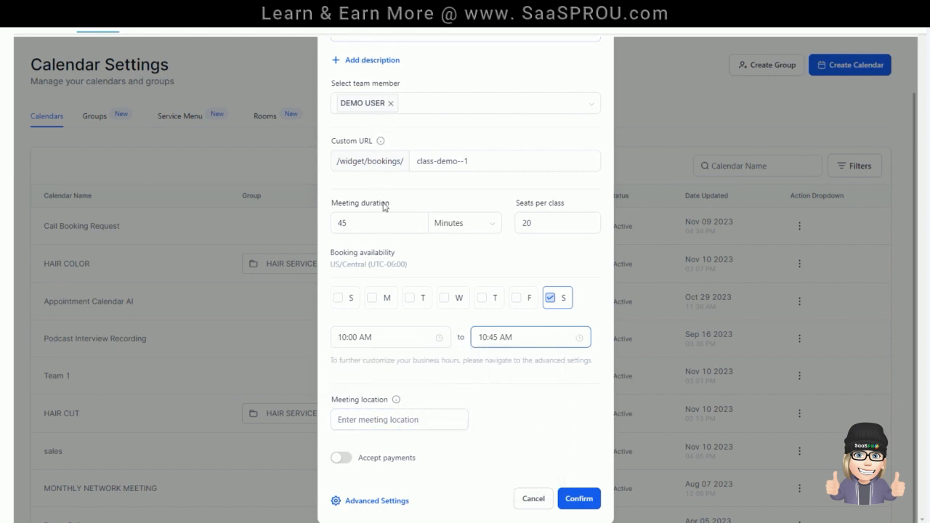
Step: Enter "room 1" as the calendar's meeting location
click(386, 419)
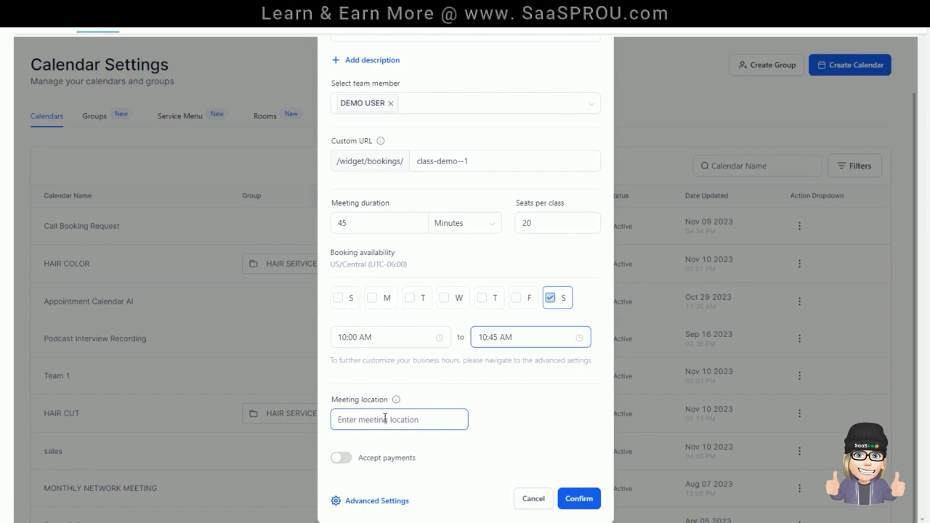
click(396, 400)
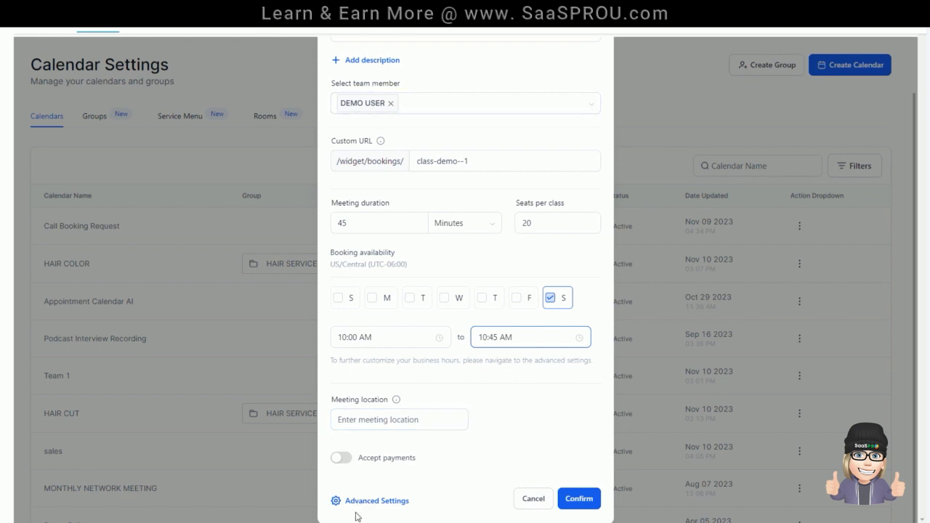
click(351, 412)
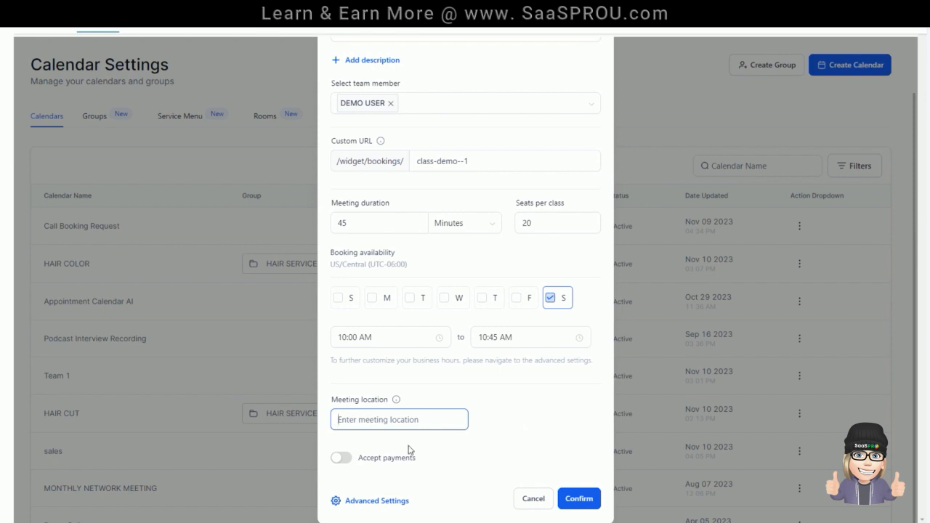
click(358, 503)
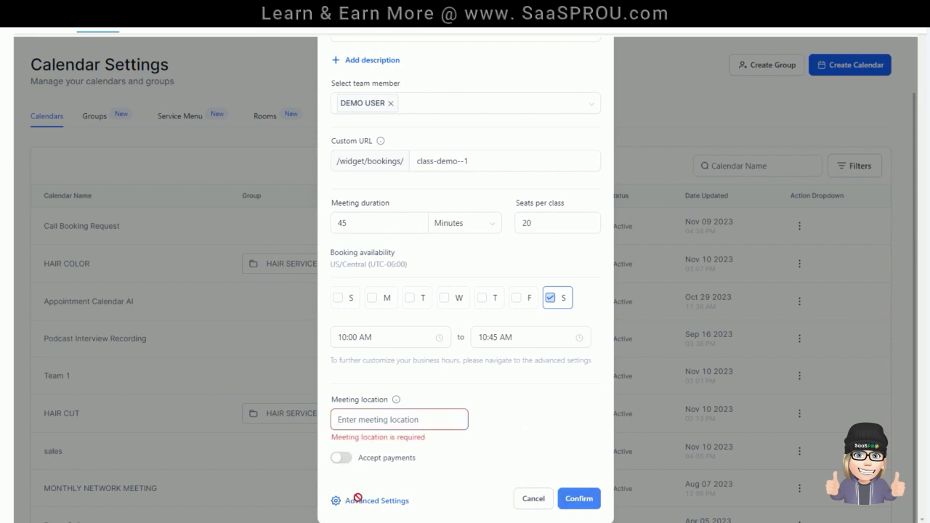
click(351, 424)
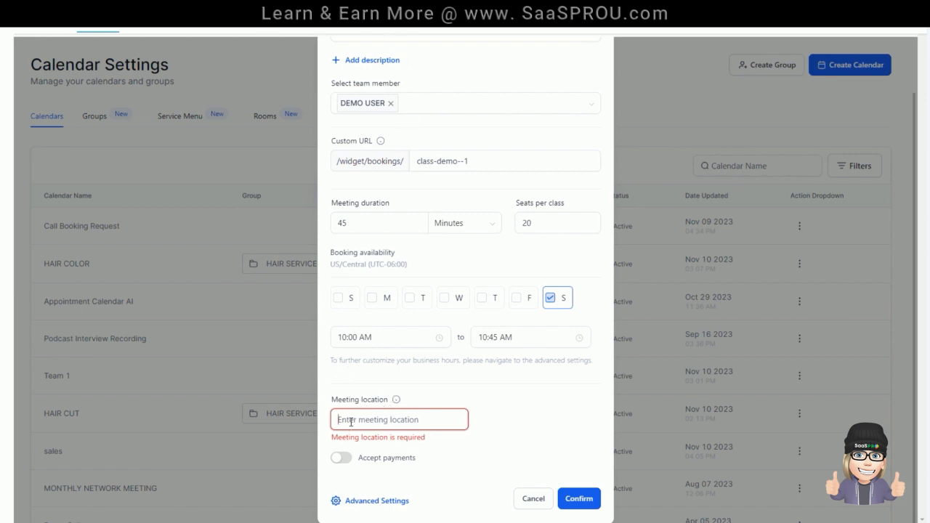
text(ro)
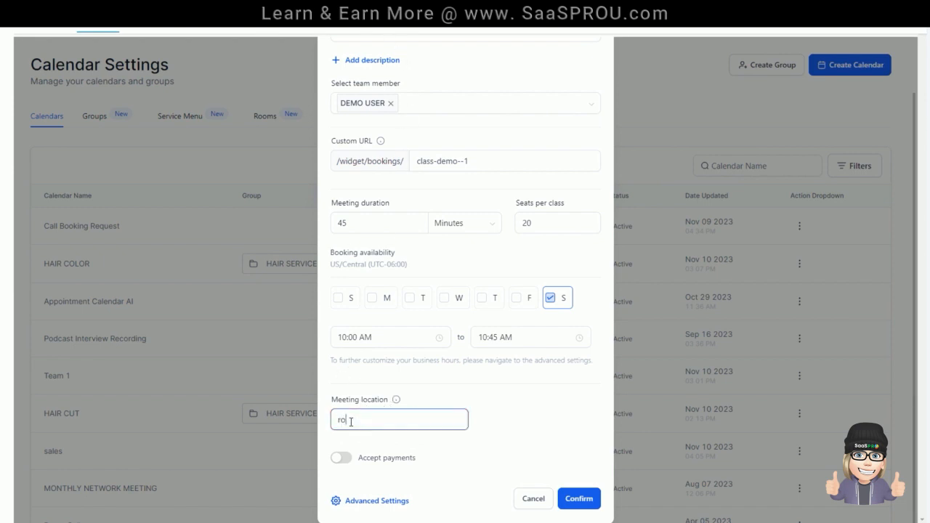
text(oom 1)
key(BackSpace)
Step: Open the calendar's advanced settings and review the meeting details, from the calendar logo to the event color
click(373, 502)
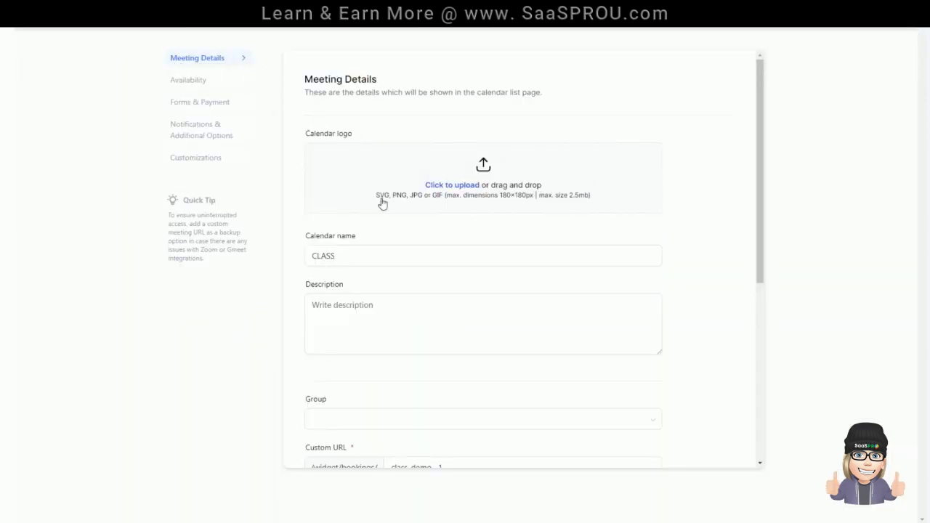
scroll(393, 280, down, 4)
scroll(385, 298, up, 2)
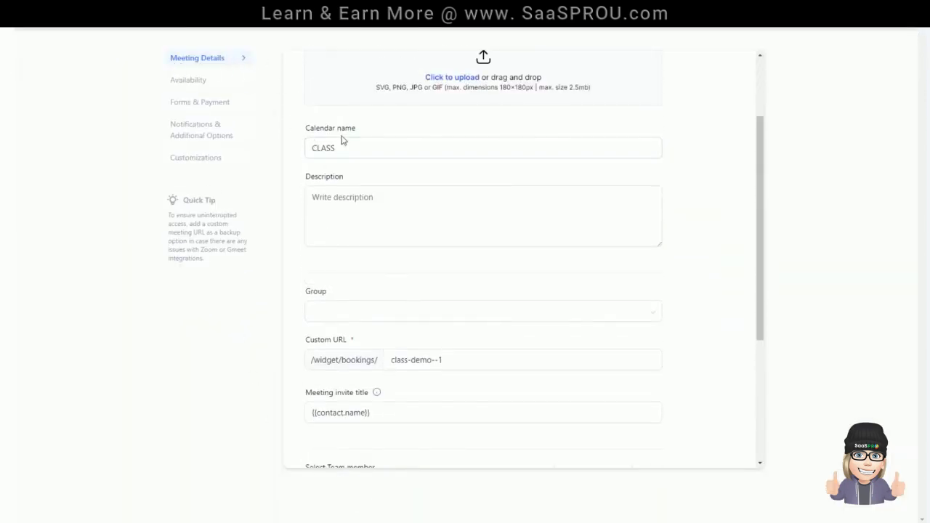
scroll(345, 277, down, 3)
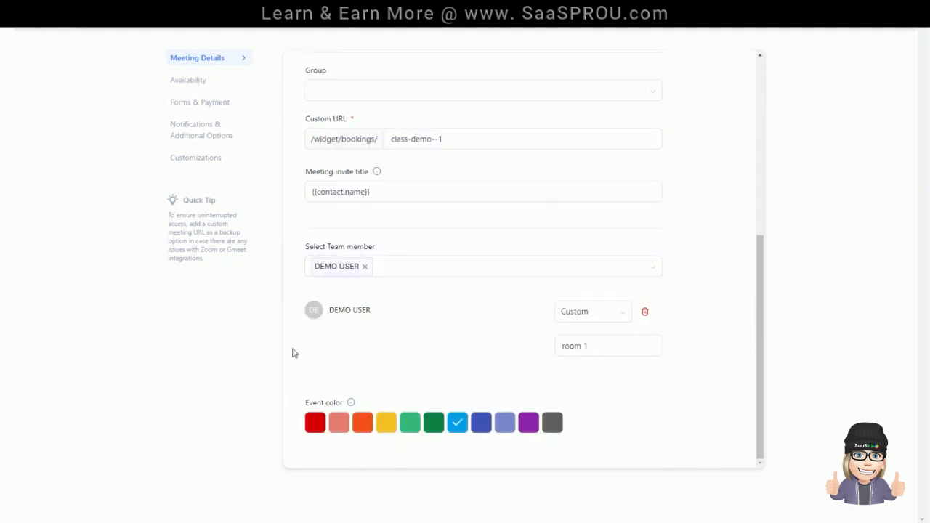
Step: Set the meeting interval to 5 minutes in the calendar's availability settings
click(197, 82)
scroll(467, 288, up, 2)
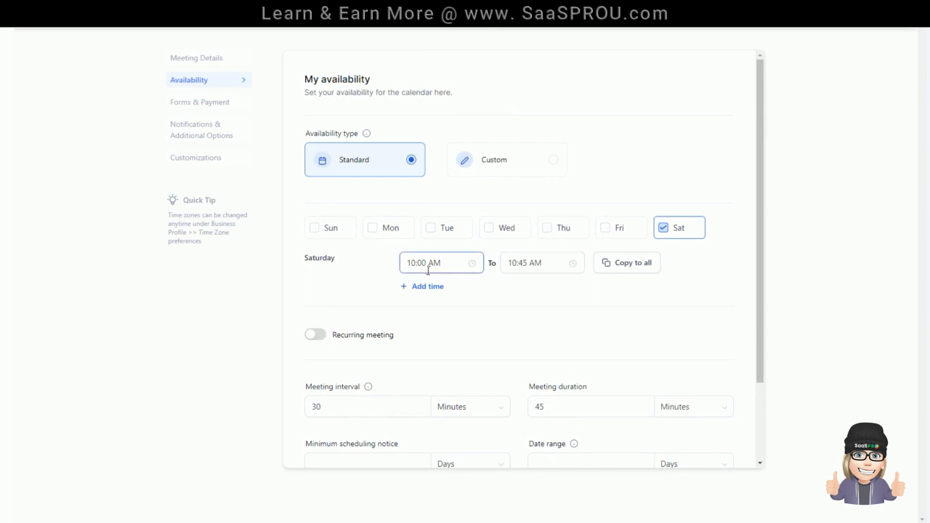
scroll(553, 297, down, 2)
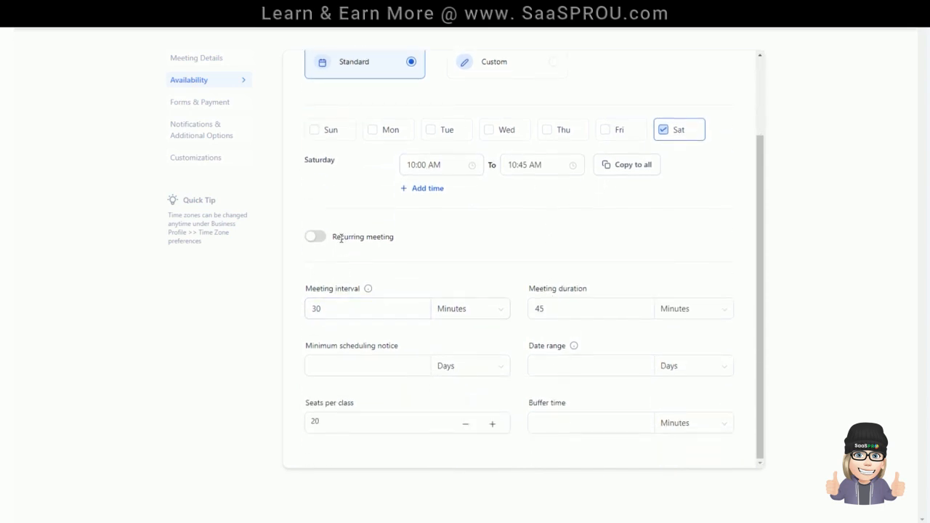
drag(339, 312, 290, 308)
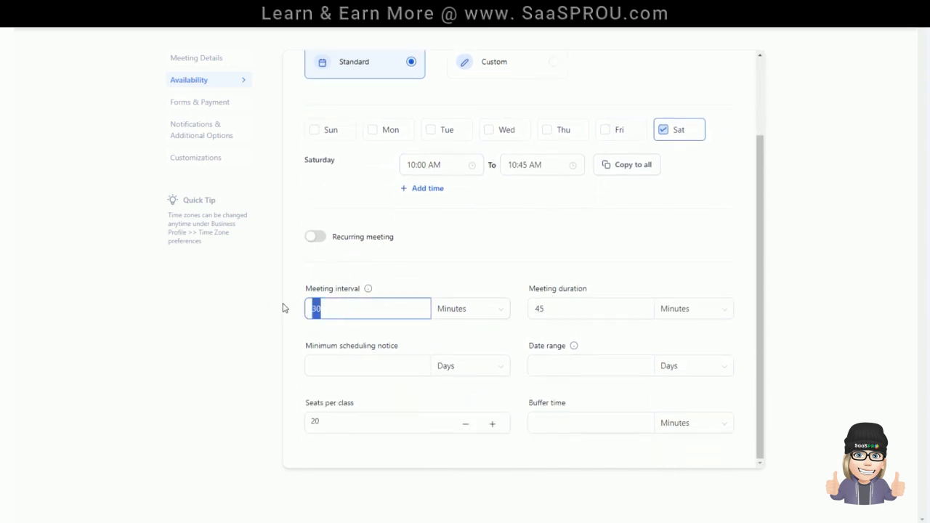
text(445)
key(BackSpace)
drag(369, 308, 242, 313)
key(BackSpace)
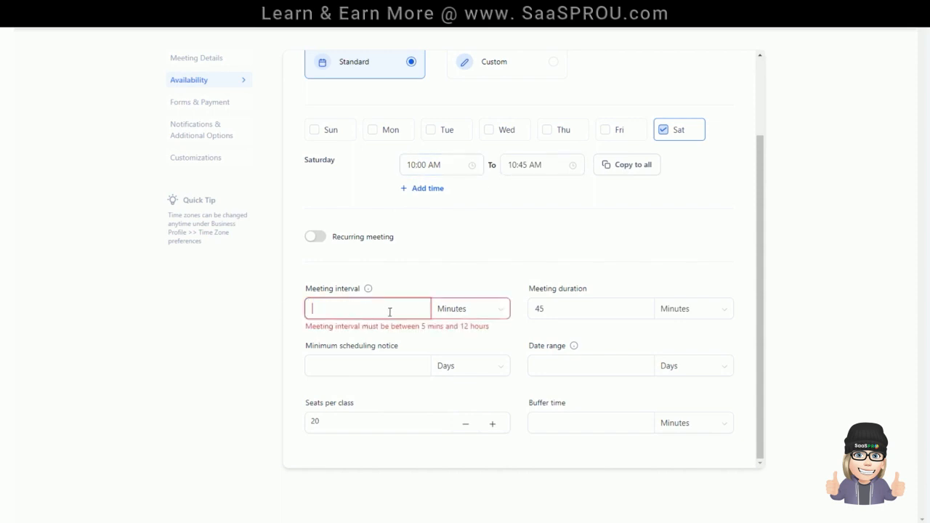
text(5)
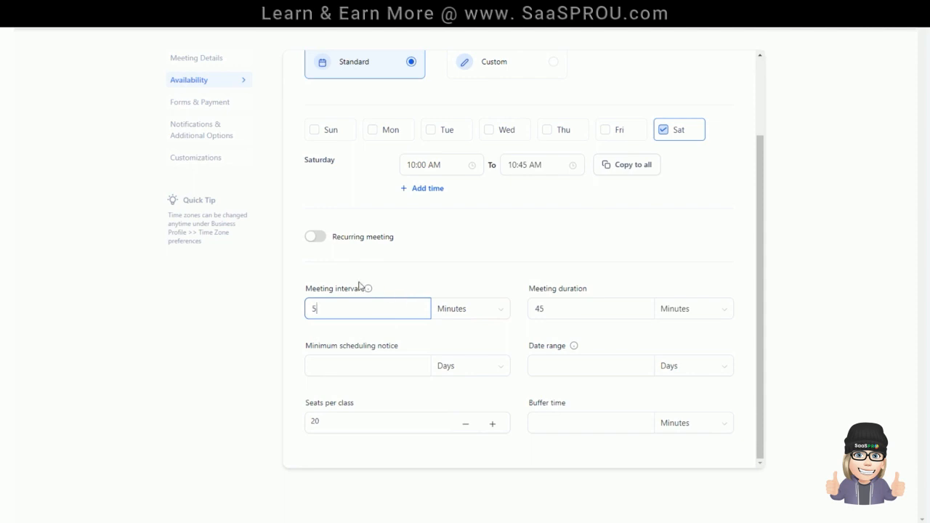
Step: Change the meeting interval to 45 minutes and check the minimum scheduling notice and date range options
mouse_move(369, 291)
key(BackSpace)
text(45)
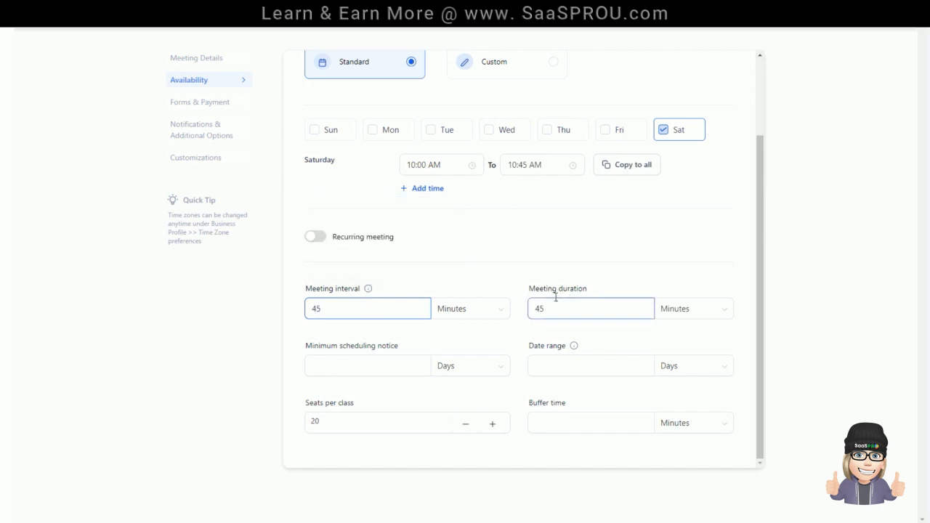
click(383, 366)
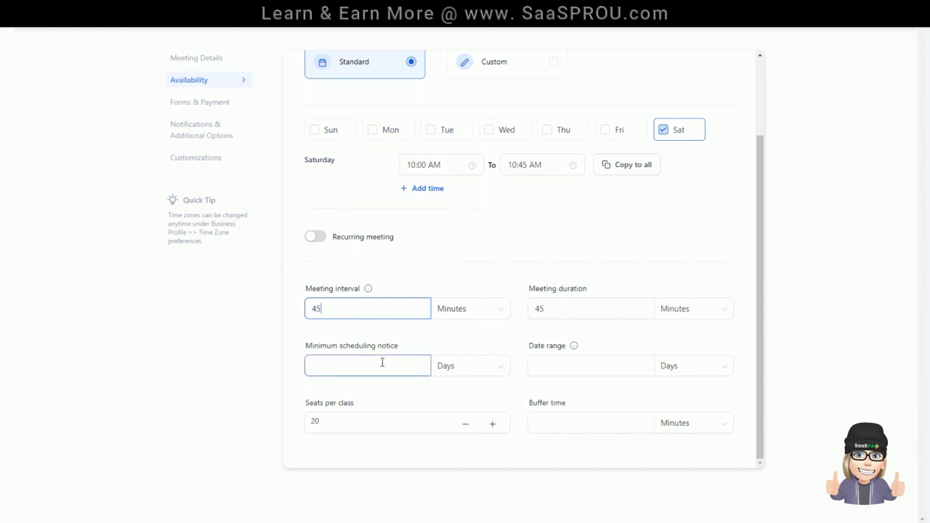
mouse_move(574, 348)
scroll(703, 211, up, 3)
Step: Review the form and confirmation settings and turn on accepting payments for the calendar
click(201, 103)
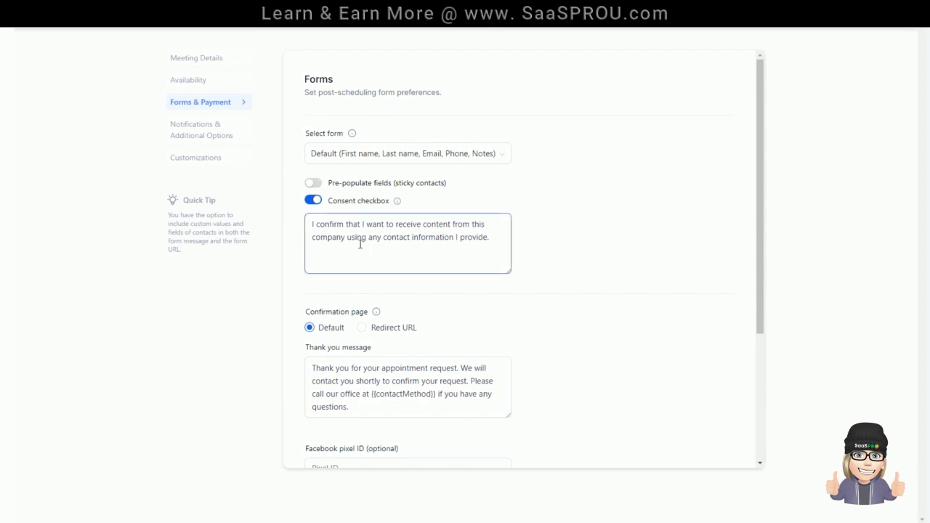
scroll(361, 240, down, 3)
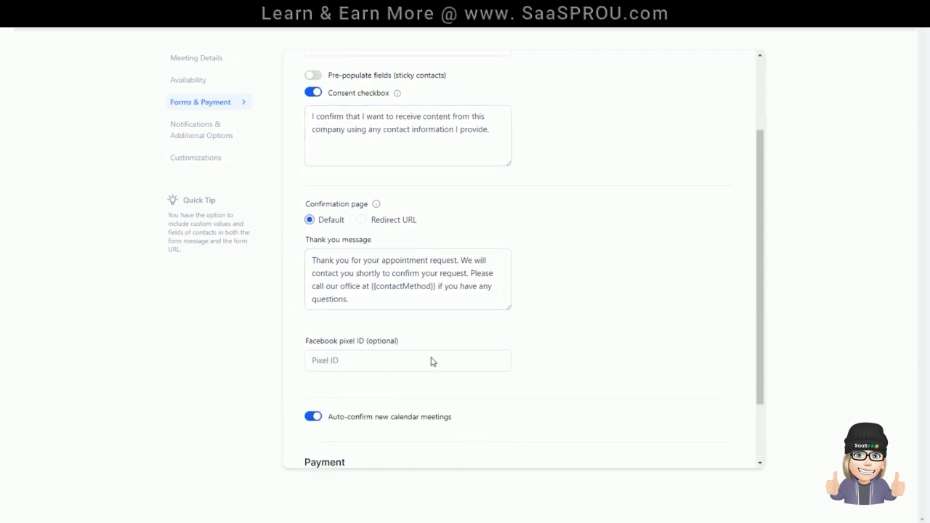
scroll(436, 357, down, 3)
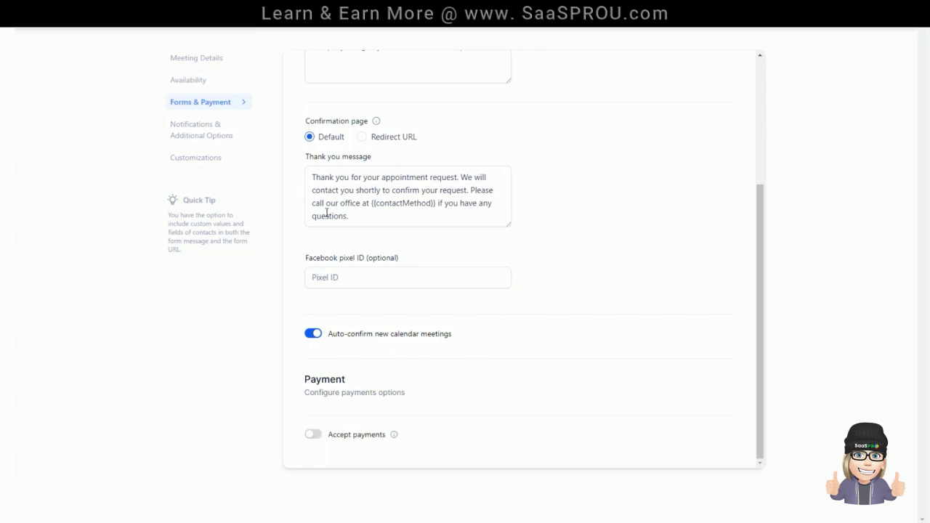
click(315, 435)
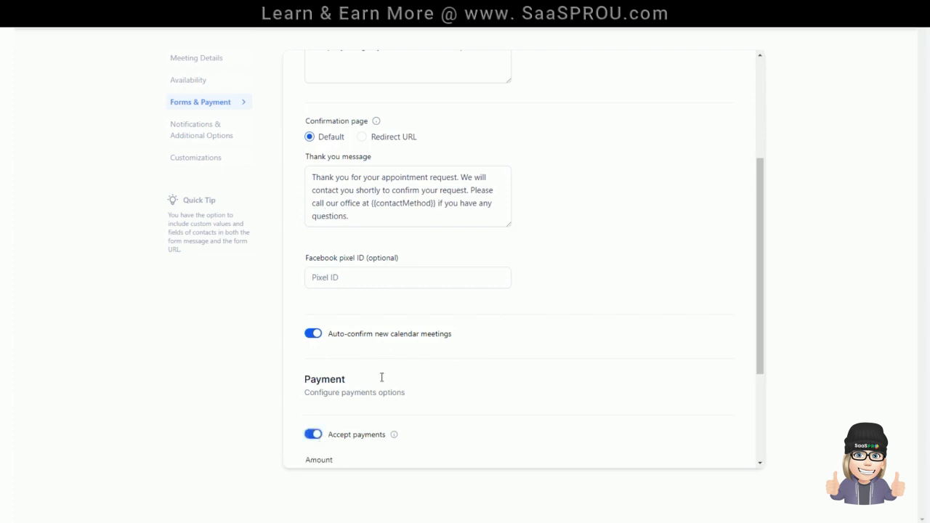
scroll(478, 334, down, 4)
click(330, 316)
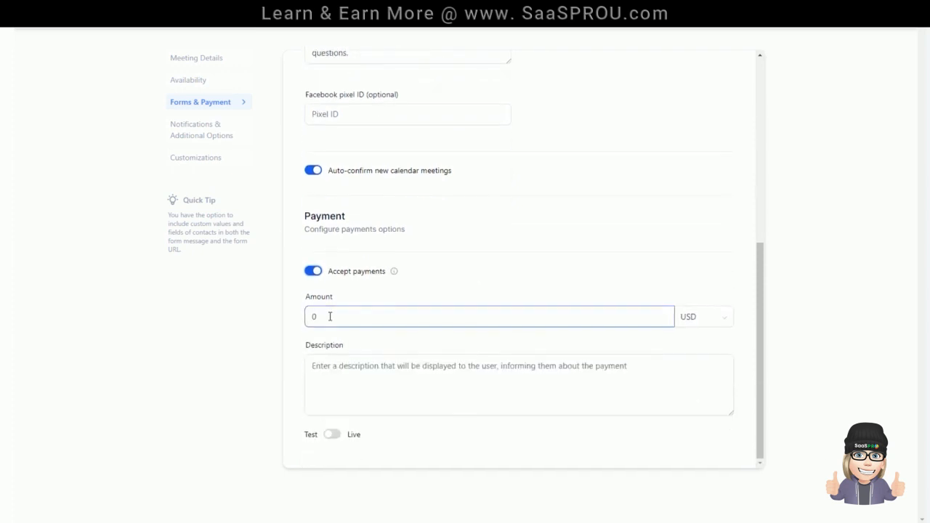
scroll(330, 314, up, 3)
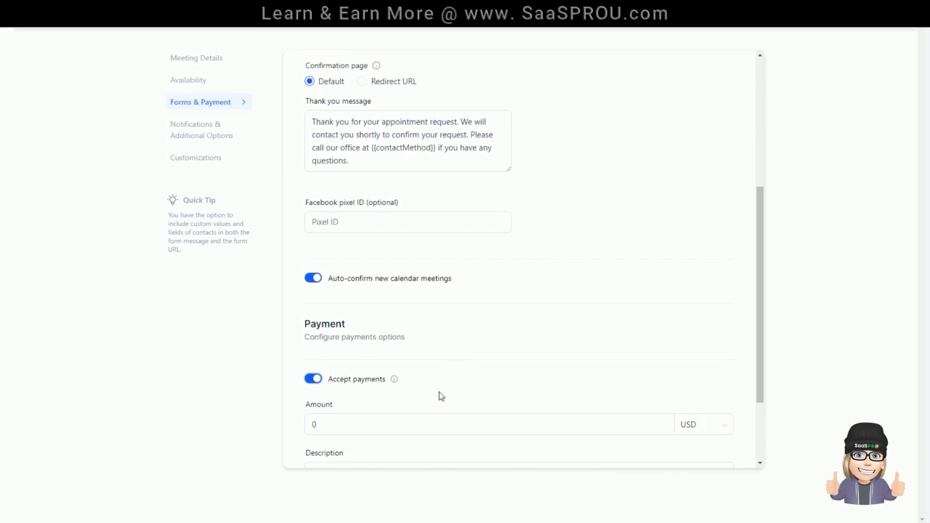
scroll(437, 399, down, 1)
Step: Review the notification options and the widget customizations, and save the calendar
click(200, 135)
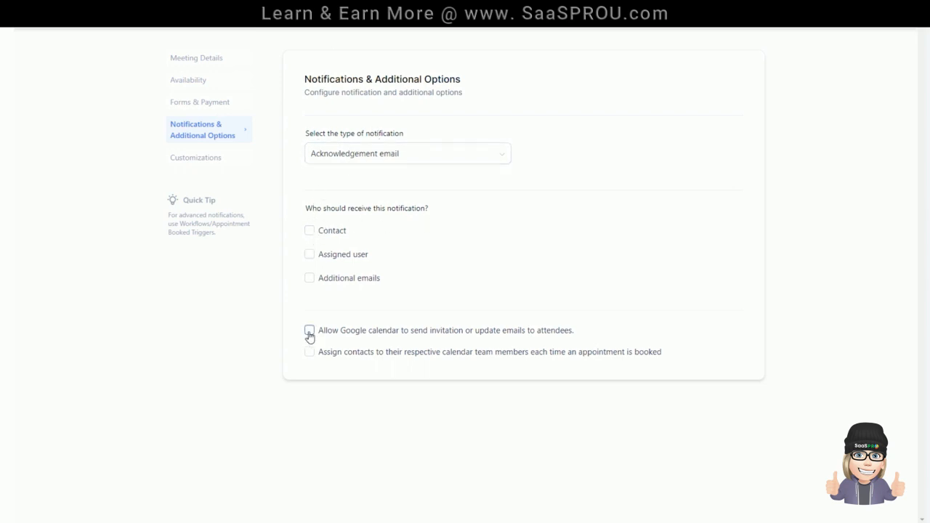
click(198, 159)
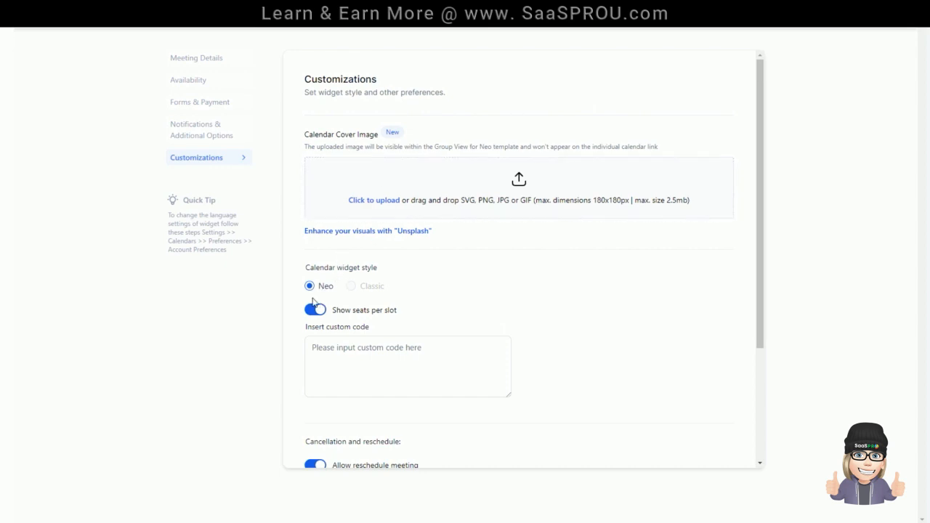
scroll(333, 334, down, 3)
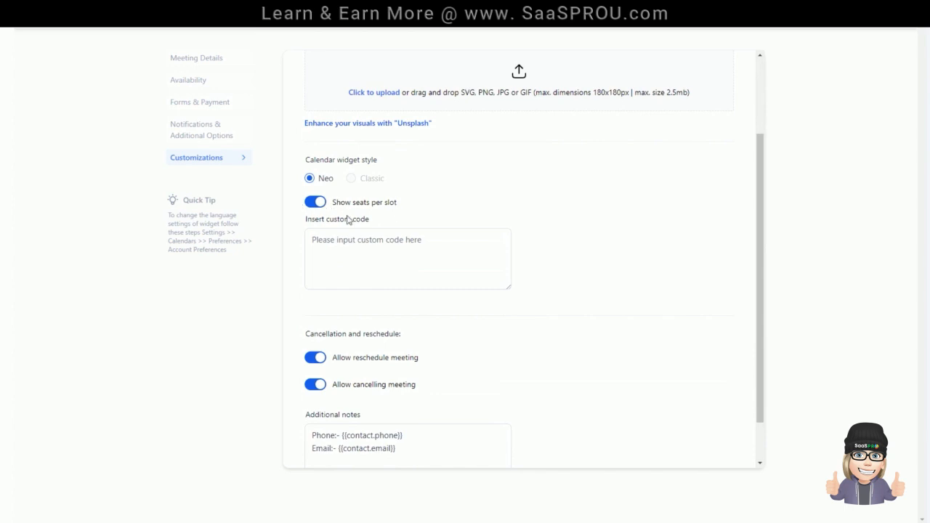
click(427, 269)
scroll(426, 271, down, 2)
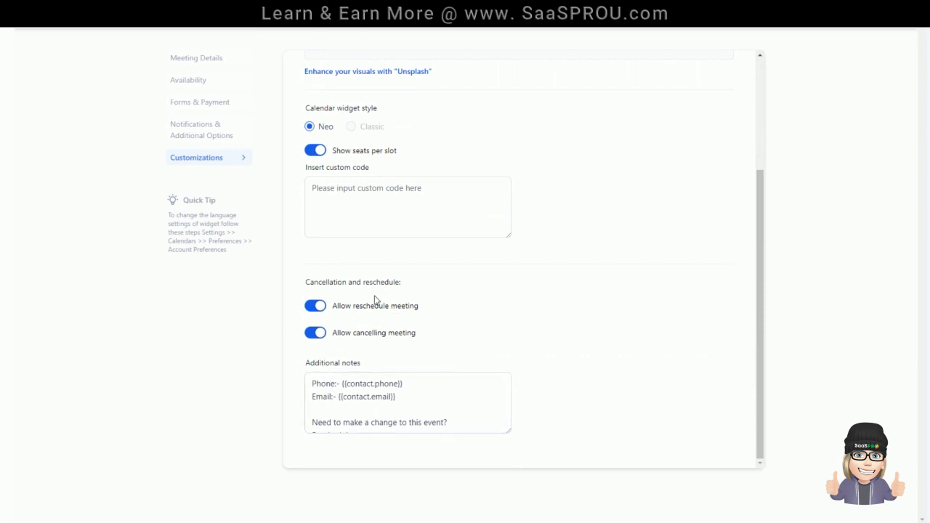
scroll(572, 230, up, 3)
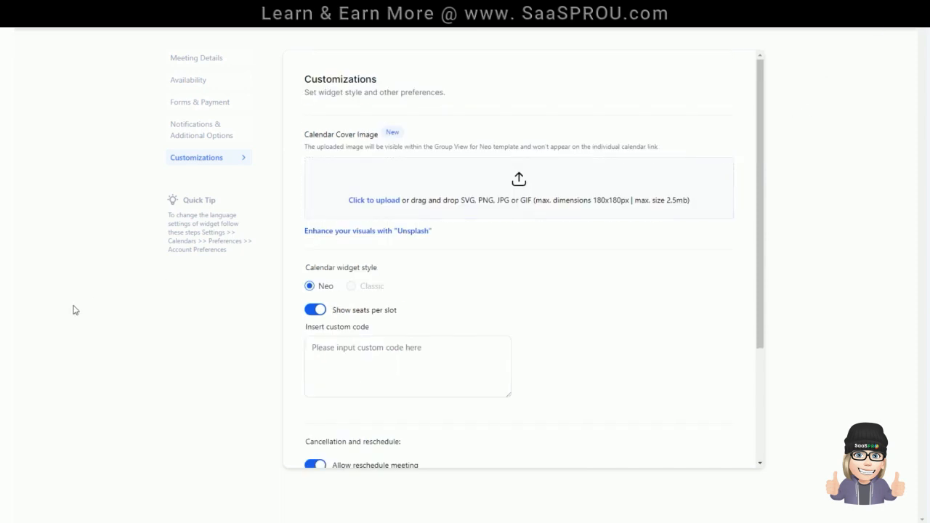
click(836, 41)
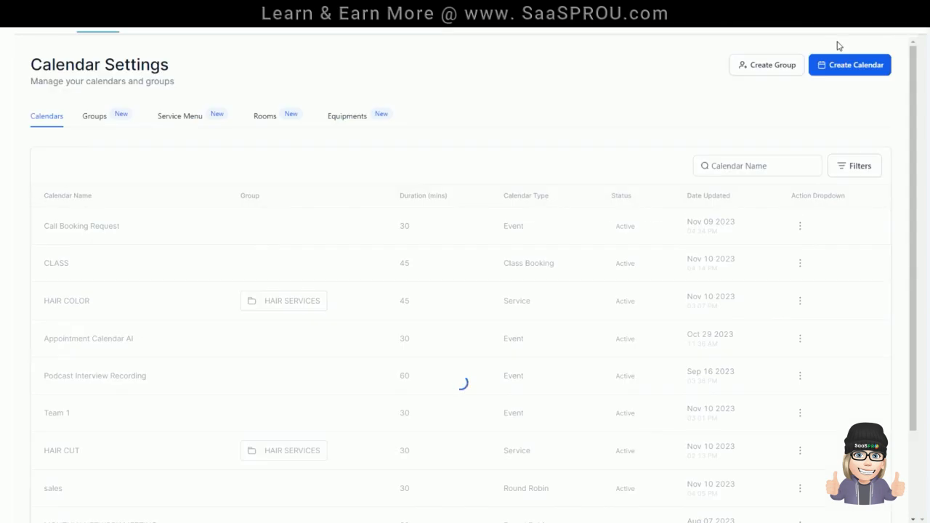
Step: Copy the CLASS calendar's permanent link and browse its booking page to February 2024 for open slots
click(800, 263)
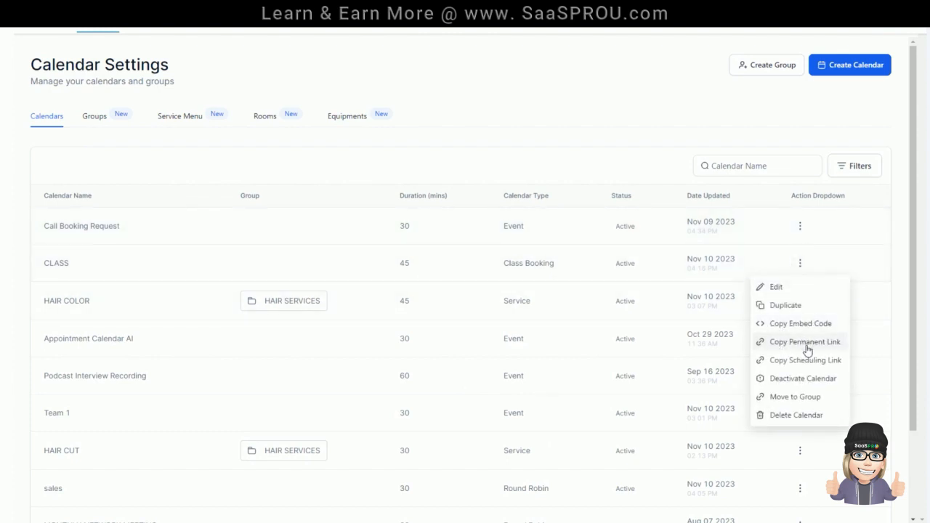
click(804, 342)
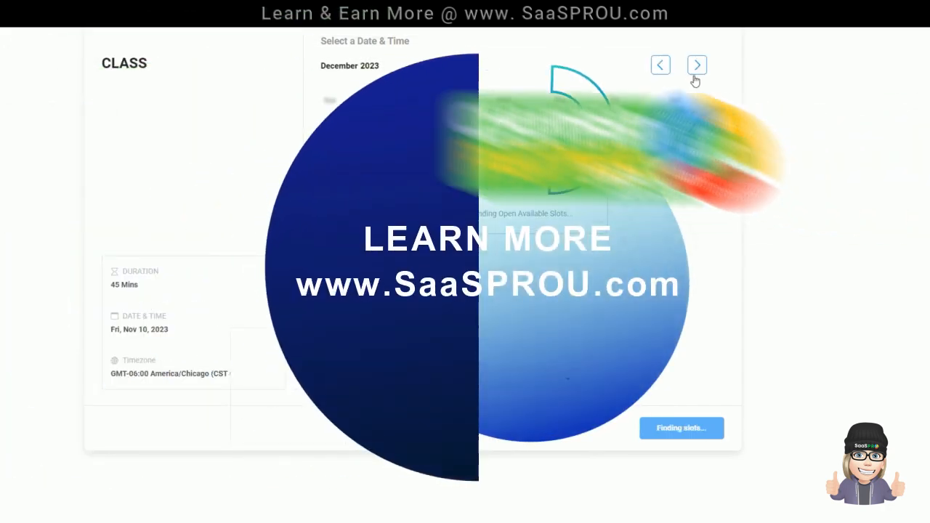
click(697, 65)
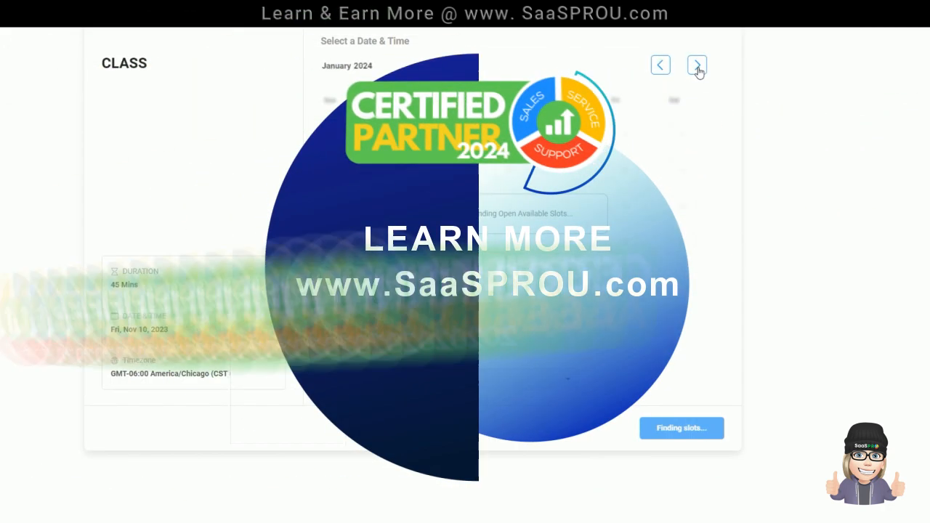
click(697, 65)
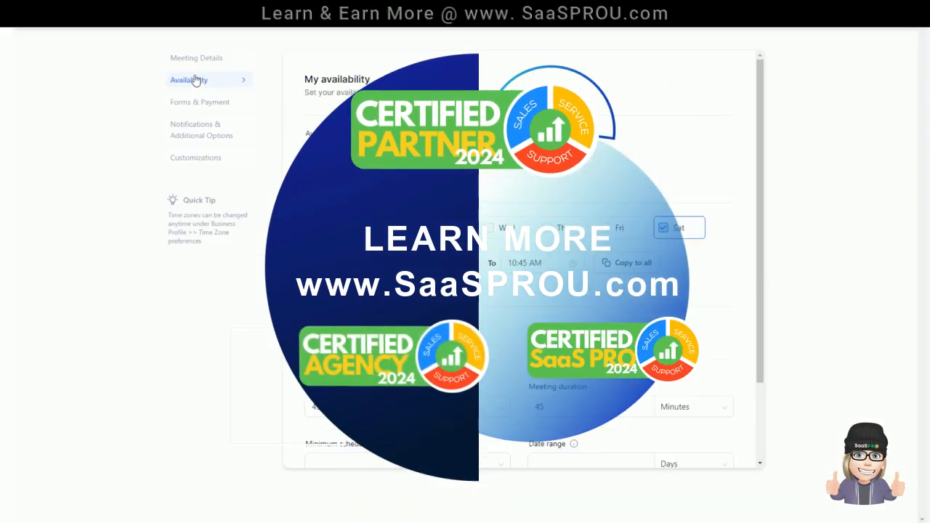
Step: Set the date range to 60 days in the CLASS calendar's availability settings
scroll(660, 130, down, 2)
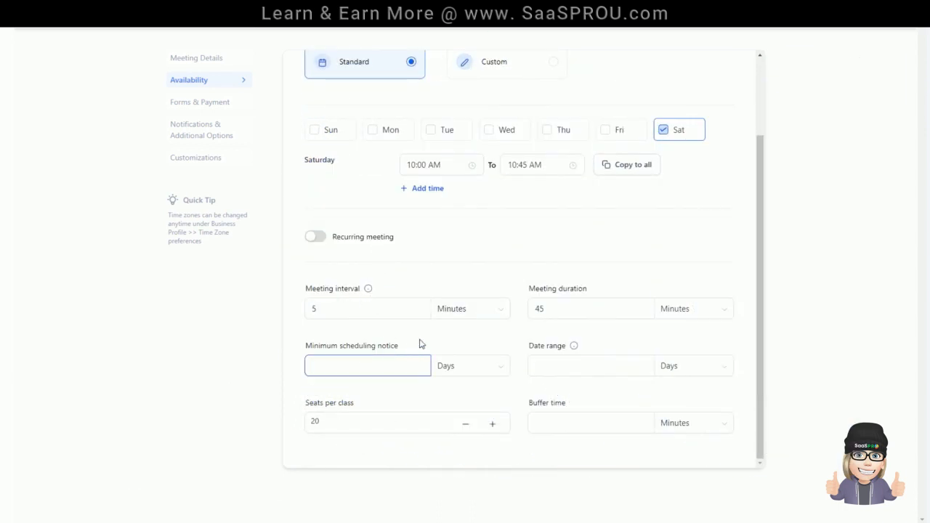
click(567, 363)
text(60)
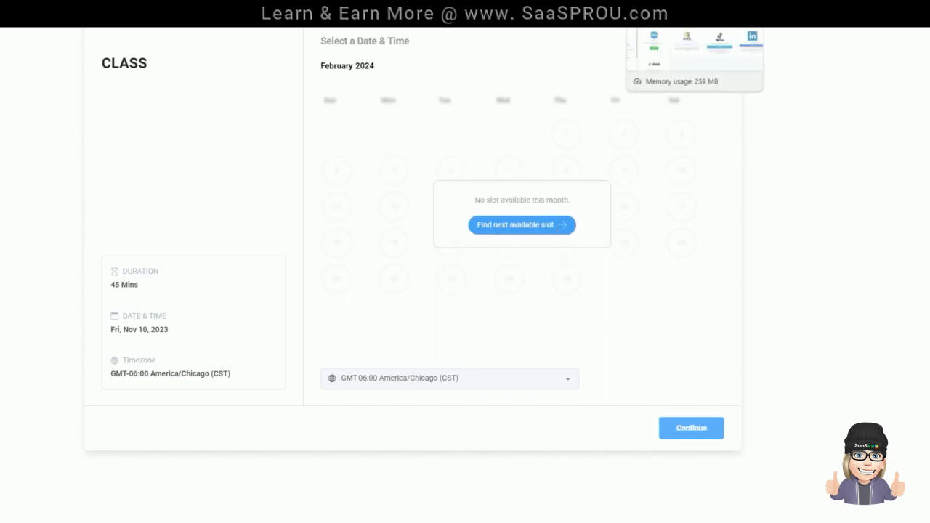
Step: Return to the calendar settings and check the assigned team member in the meeting details
click(600, 4)
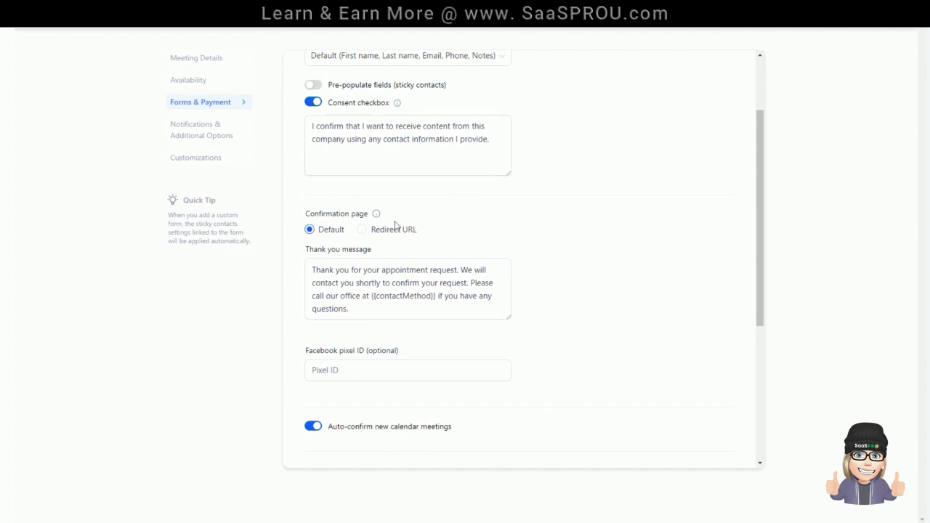
scroll(322, 284, up, 3)
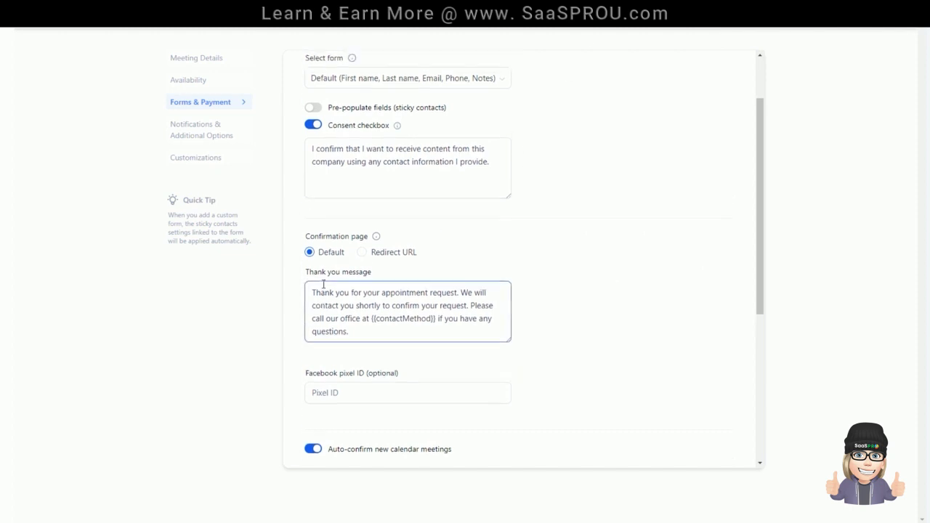
click(205, 62)
scroll(404, 337, down, 5)
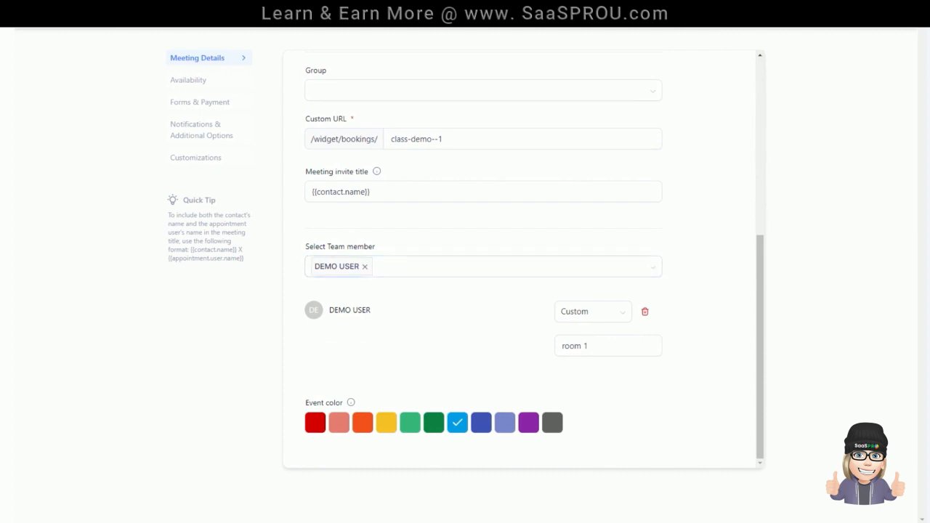
Step: Add Saturday to the assigned demo user's available hours in the team settings and save the user
click(6, 156)
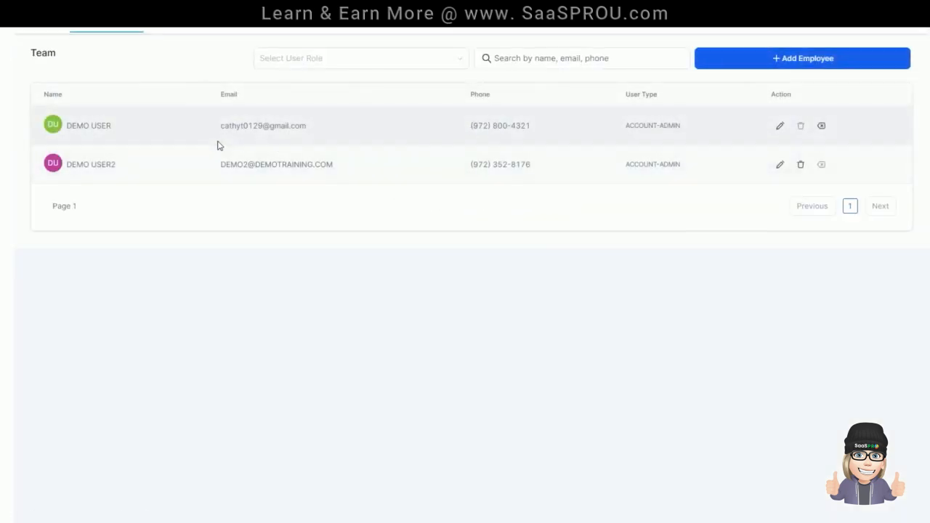
click(780, 129)
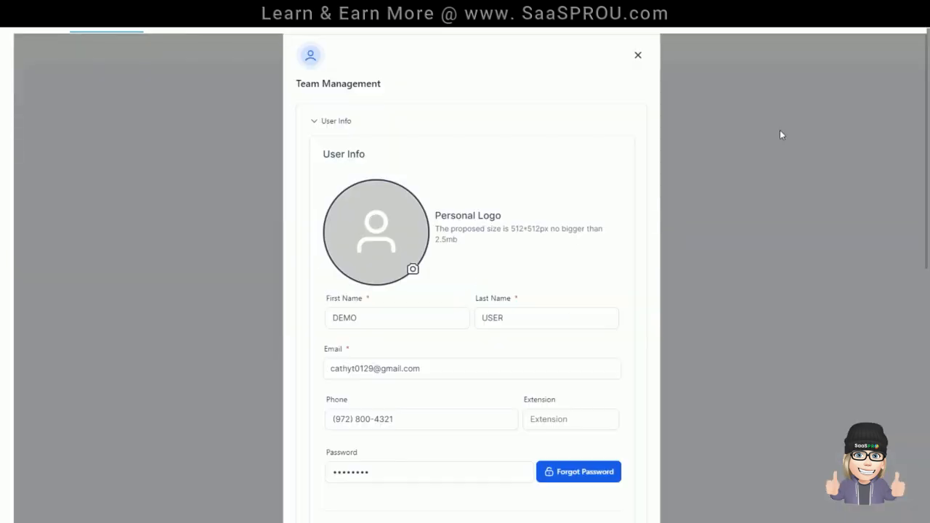
scroll(486, 338, down, 7)
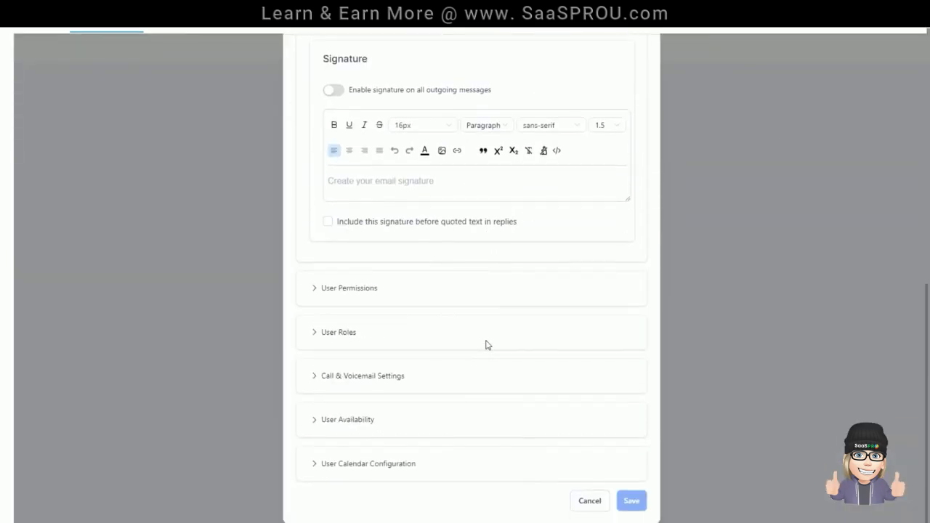
click(363, 420)
scroll(378, 349, down, 5)
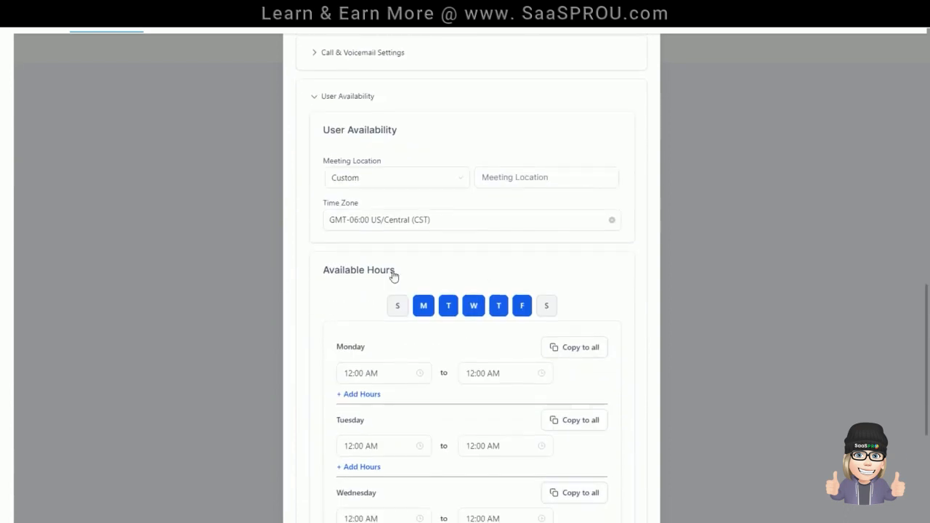
click(552, 315)
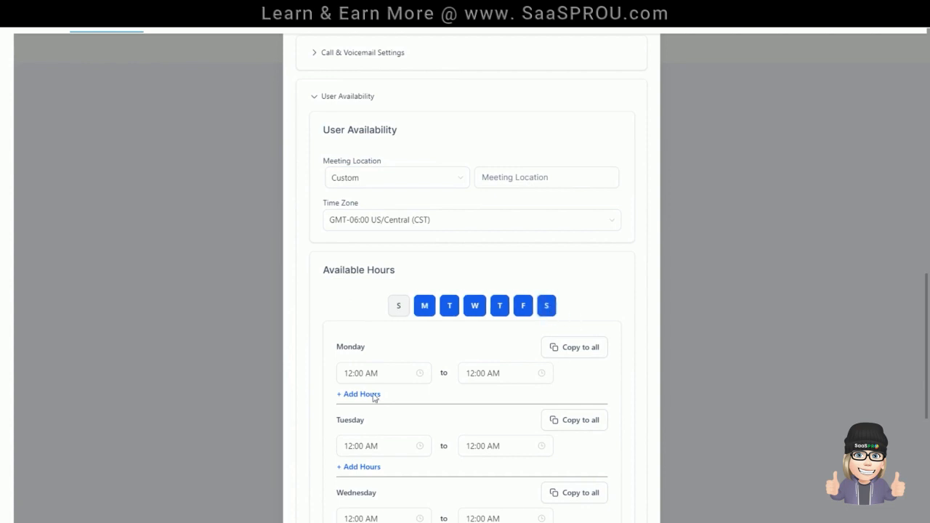
scroll(367, 396, down, 5)
scroll(340, 378, down, 1)
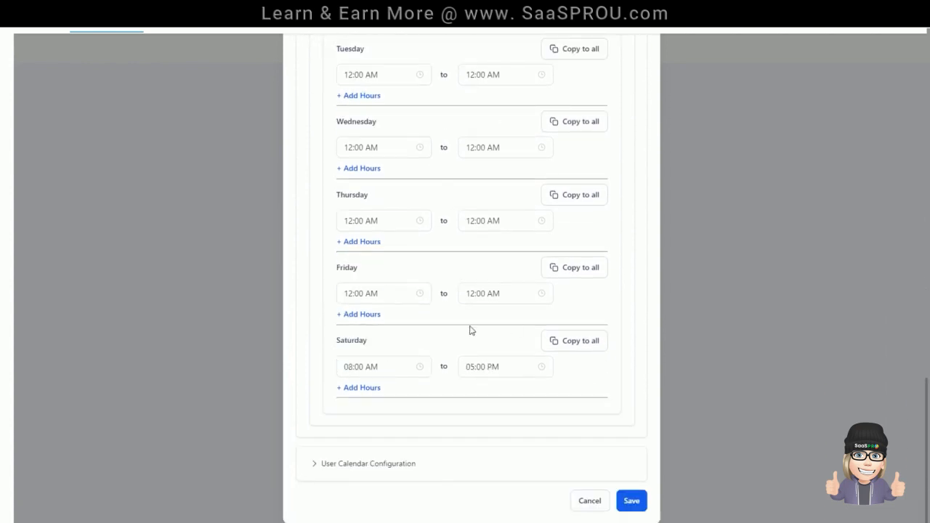
click(631, 501)
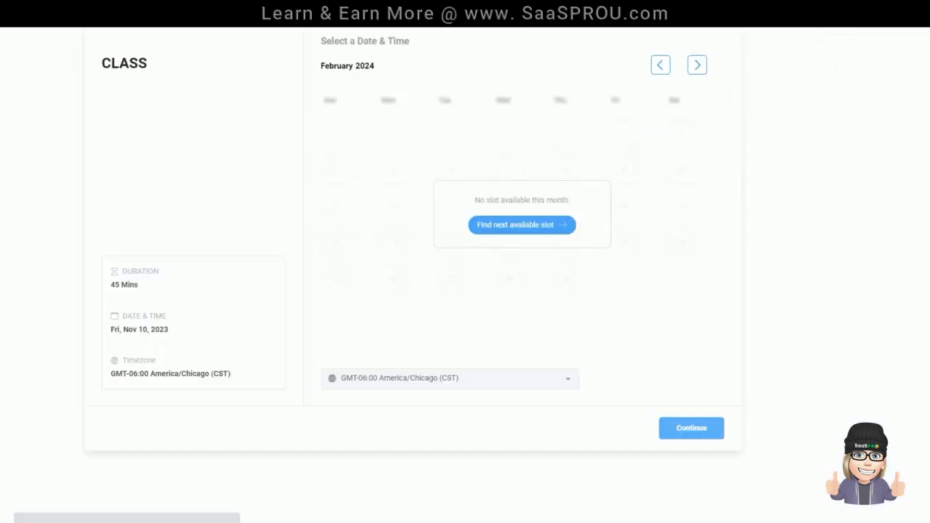
Step: Try to book the Saturday, November 18, 10:00 AM class with first name "class", a phone number, an e-mail and content consent, leaving the payment details empty
click(522, 224)
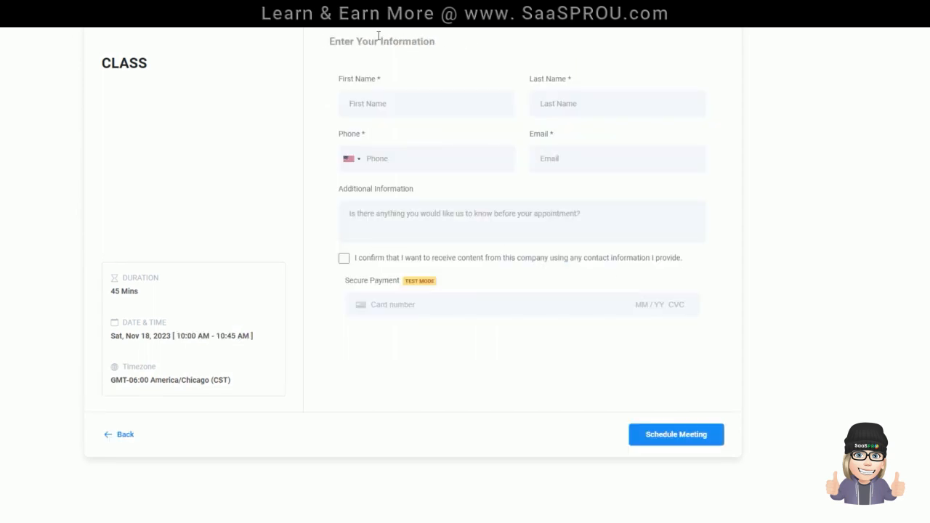
click(434, 101)
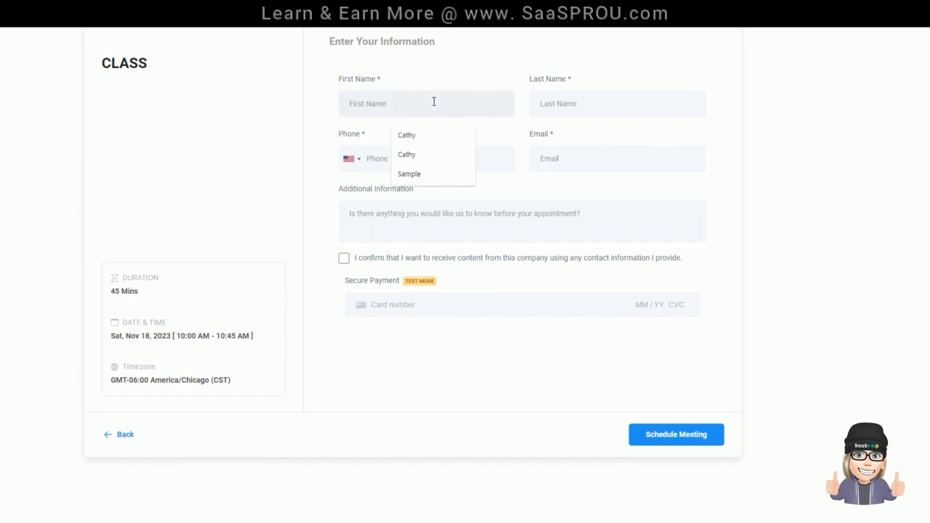
text(class)
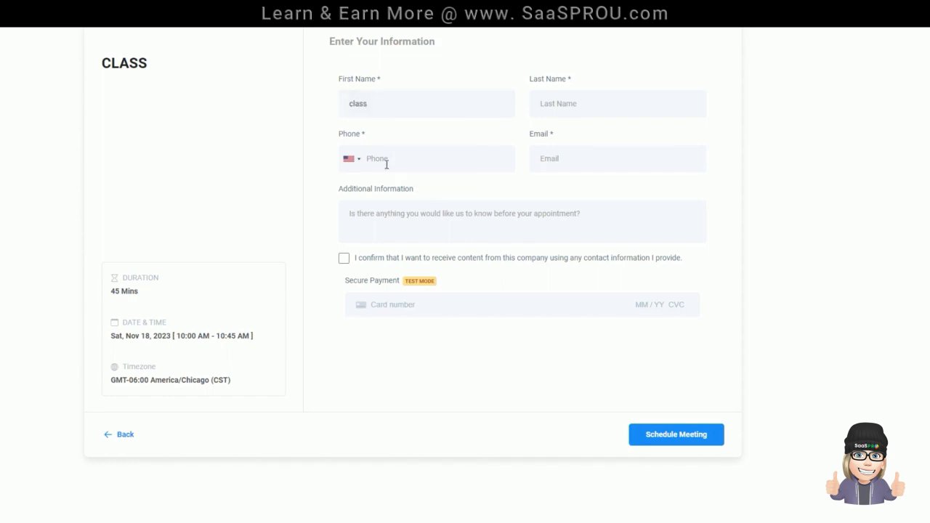
click(582, 154)
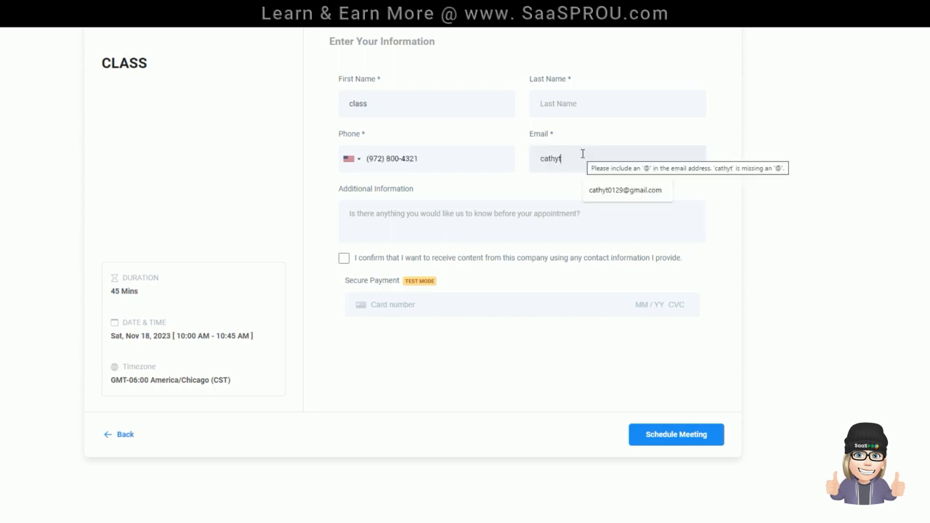
click(344, 259)
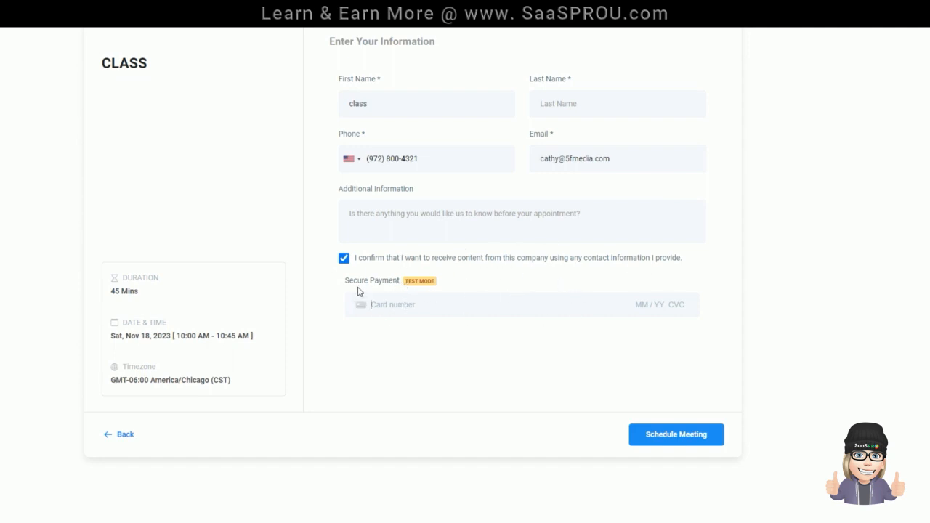
click(665, 436)
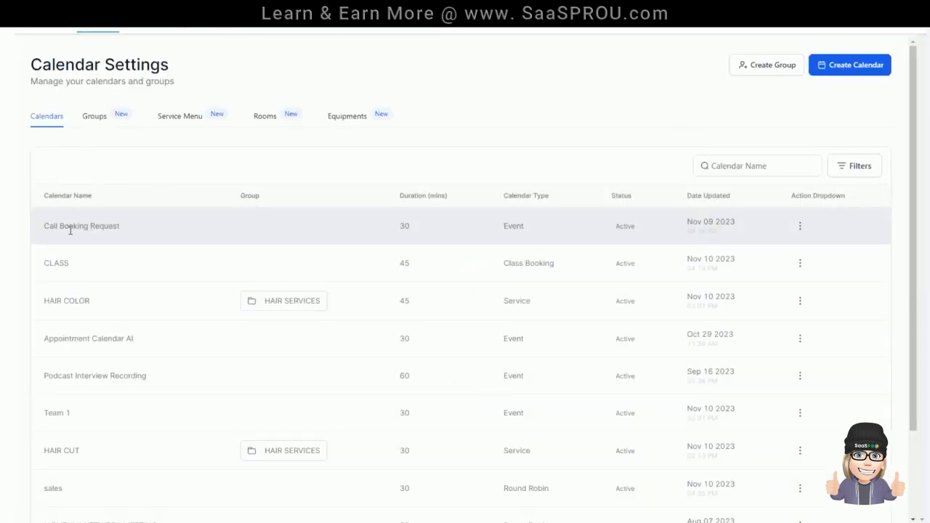
Step: Turn off payment acceptance in the CLASS calendar's form and payment settings
click(800, 264)
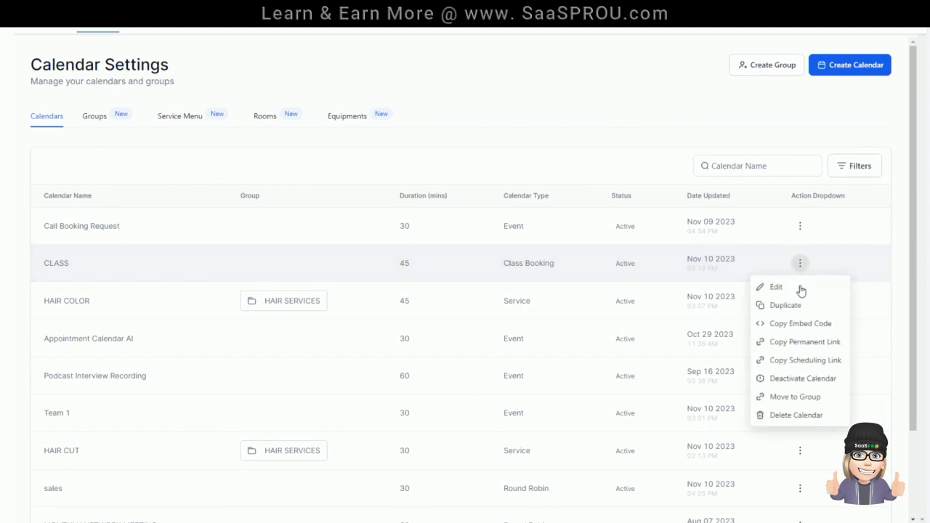
click(799, 287)
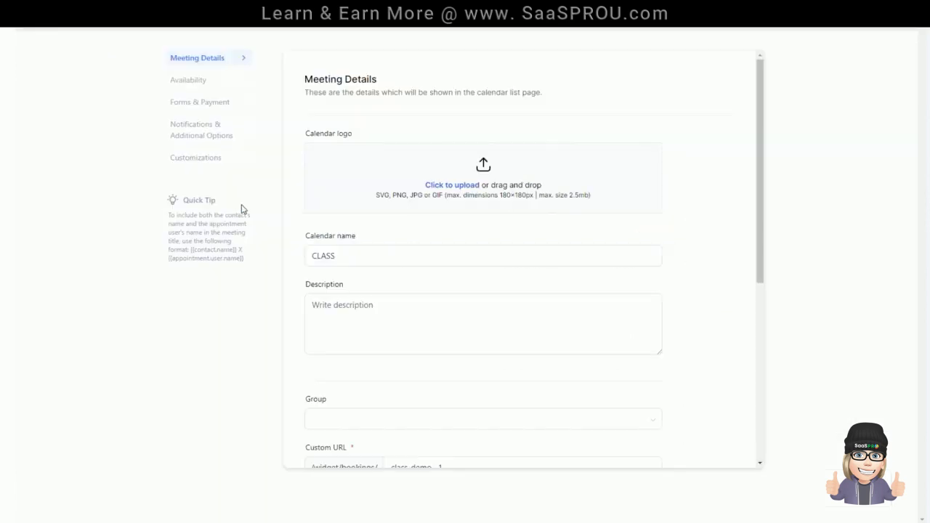
click(210, 107)
scroll(312, 276, down, 10)
click(312, 272)
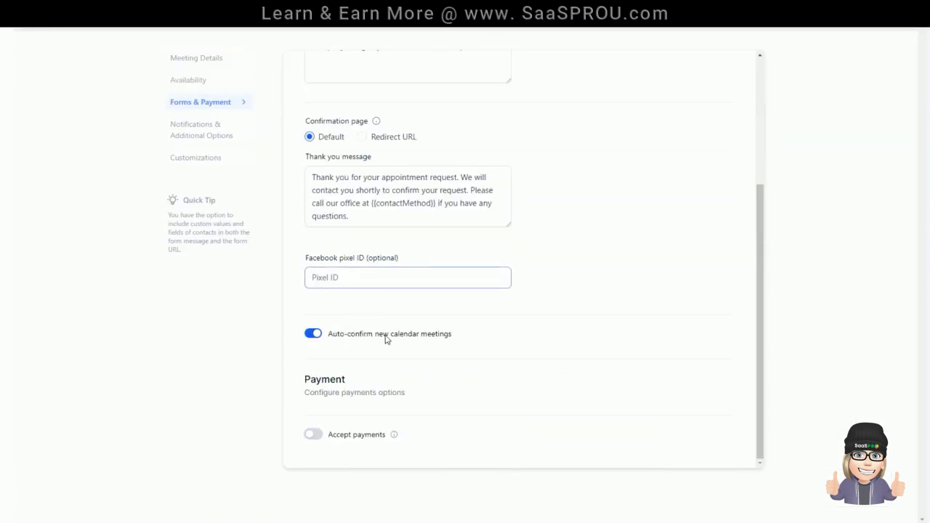
scroll(411, 299, up, 5)
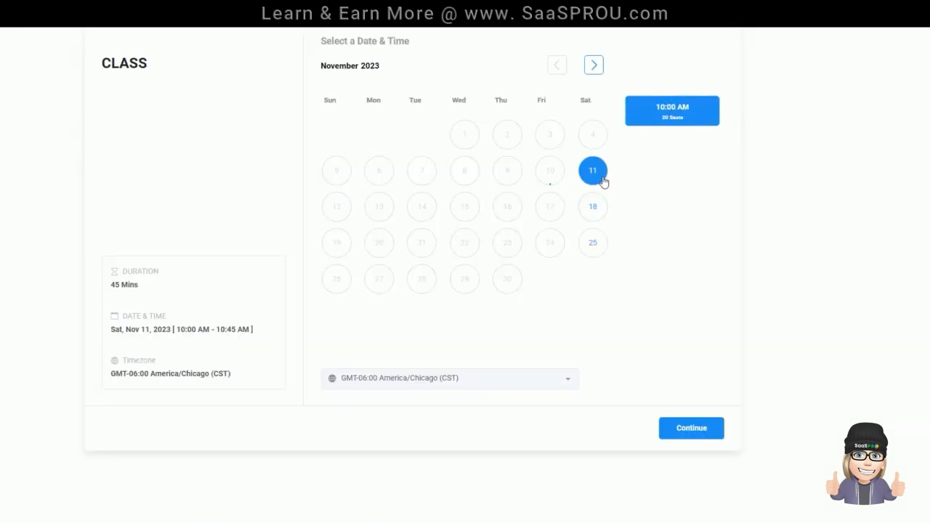
Step: Book the Saturday, November 11, 10:00 AM class with first name "class", last name "test", a phone number, an e-mail and content consent
click(703, 435)
click(397, 104)
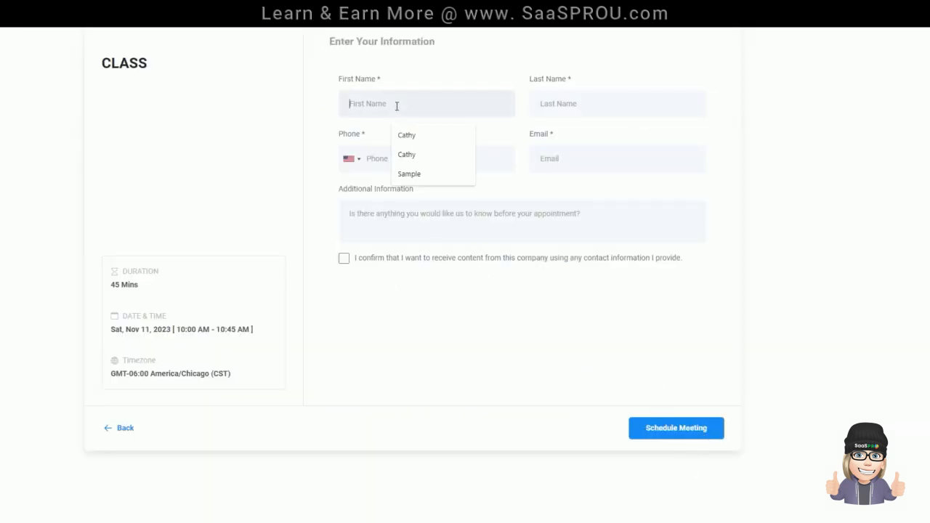
text(cla)
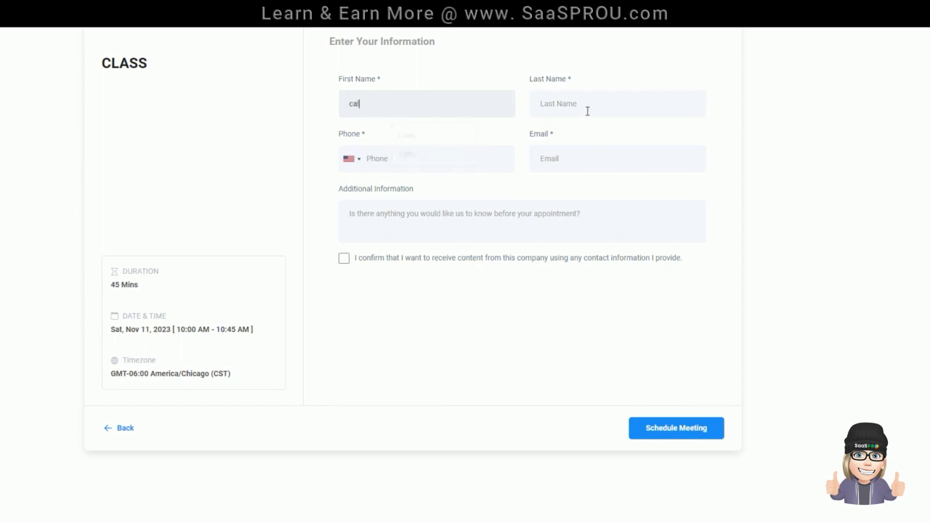
click(587, 109)
click(596, 160)
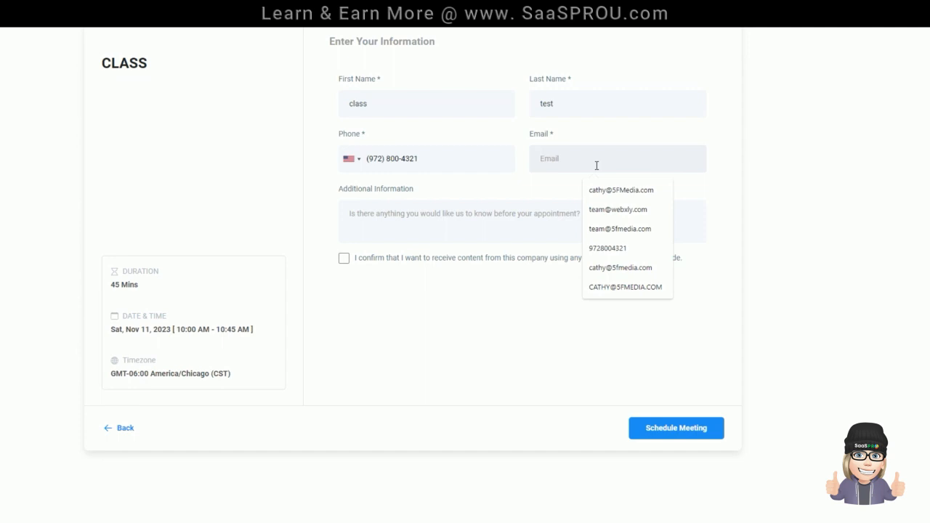
click(620, 267)
click(343, 258)
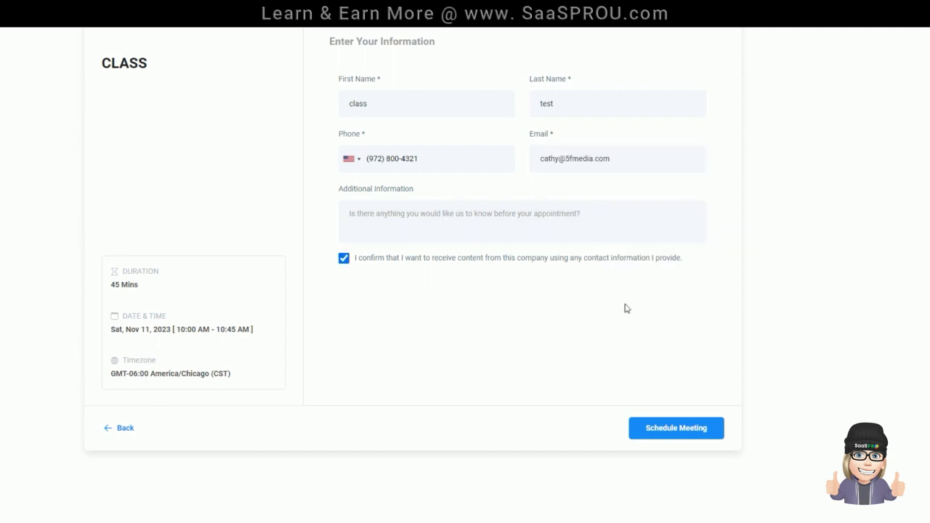
click(683, 430)
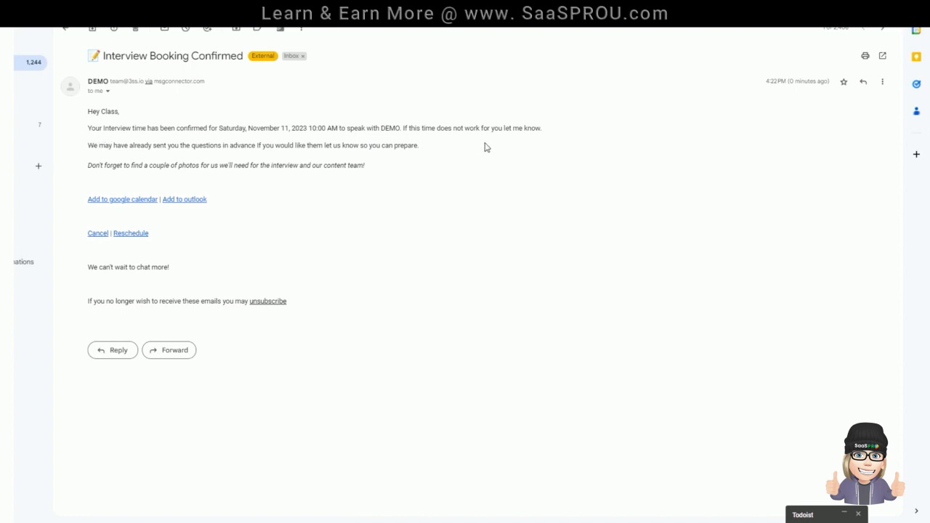
Step: Switch to the Gmail inbox and review the booking confirmation e-mail's message and appointment links
drag(92, 131, 373, 169)
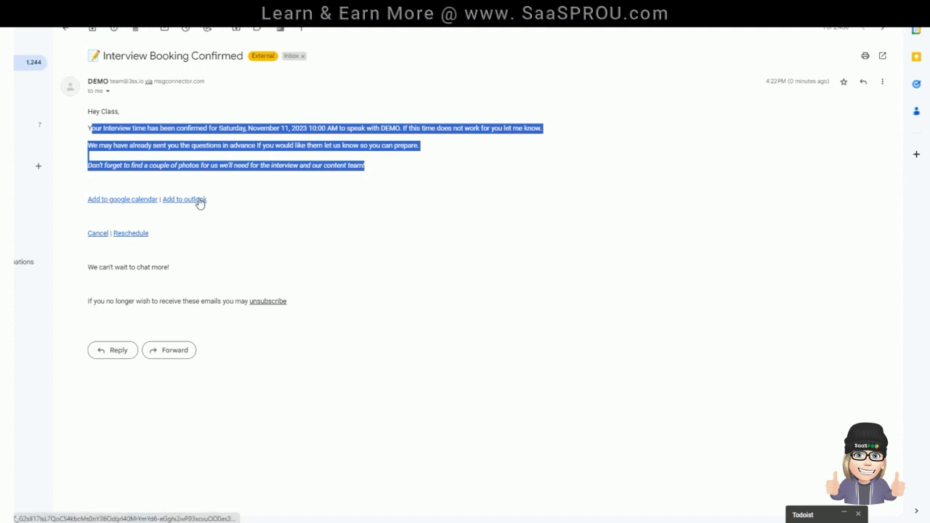
click(76, 226)
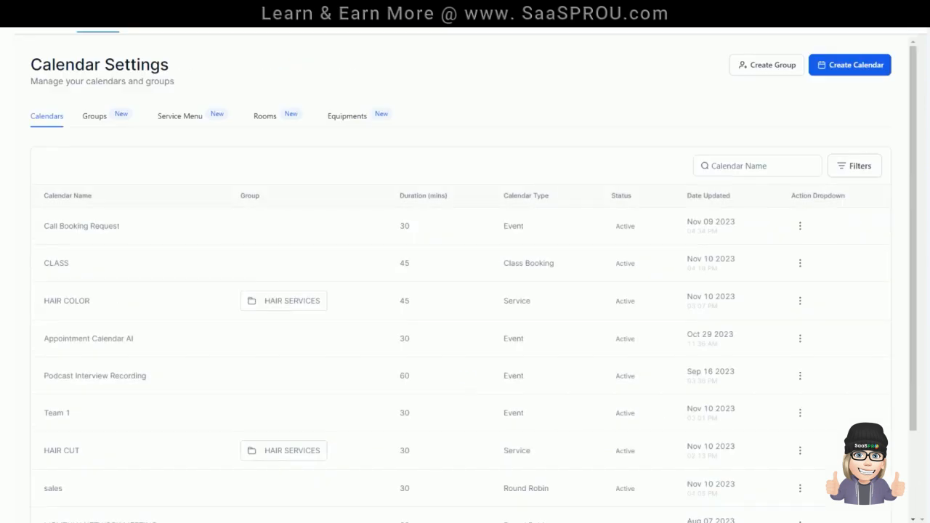
Step: Compare the seats offered for the 10:00 AM class on November 11 and November 18, continuing to the empty booking form
click(800, 263)
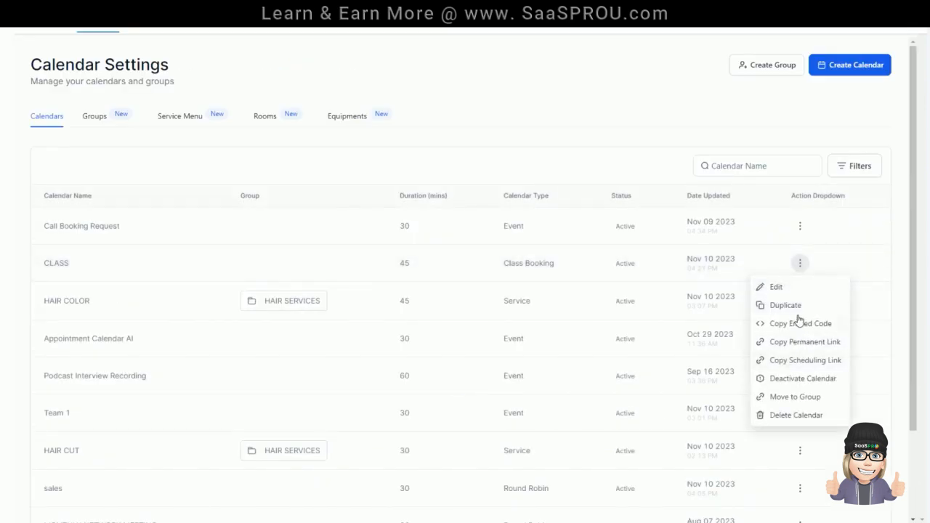
click(800, 323)
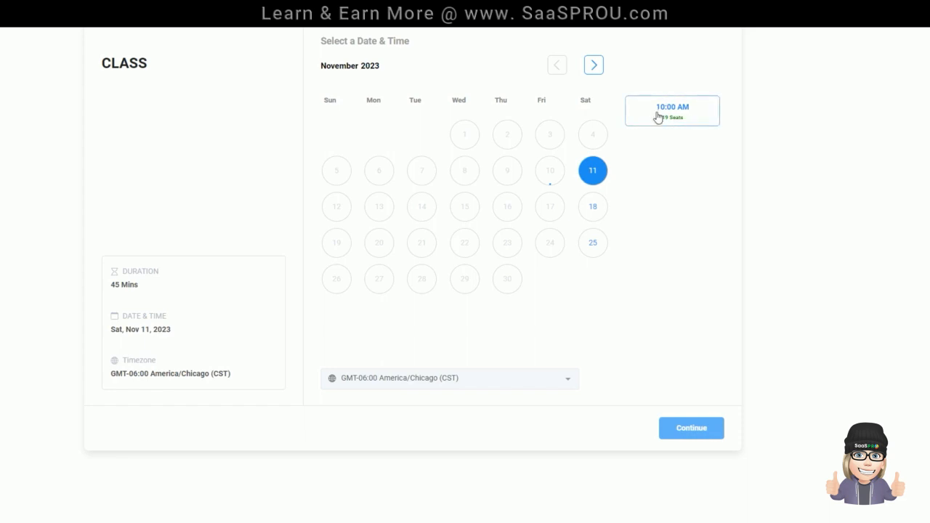
click(683, 122)
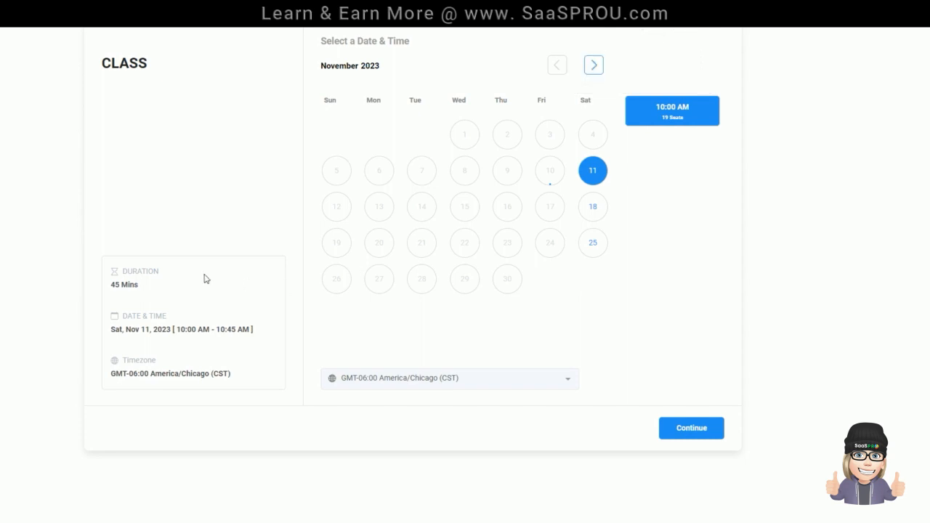
click(593, 208)
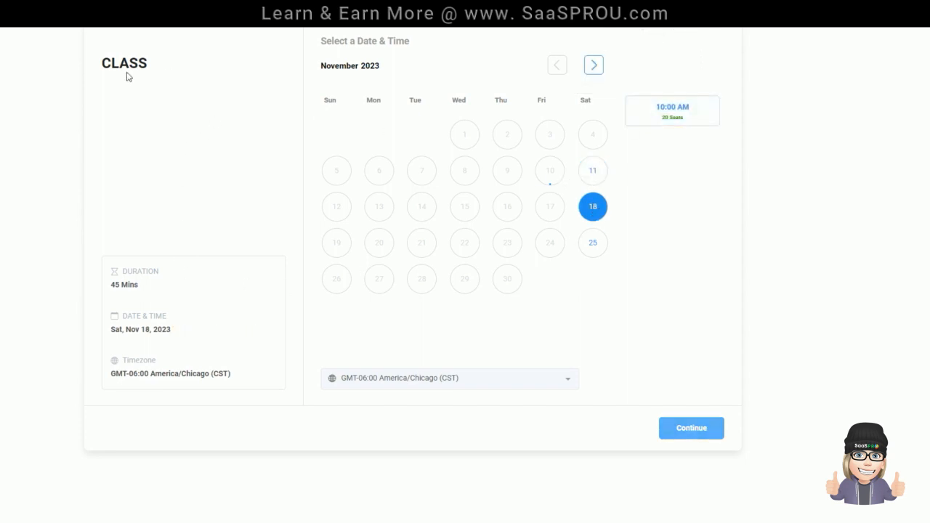
click(676, 120)
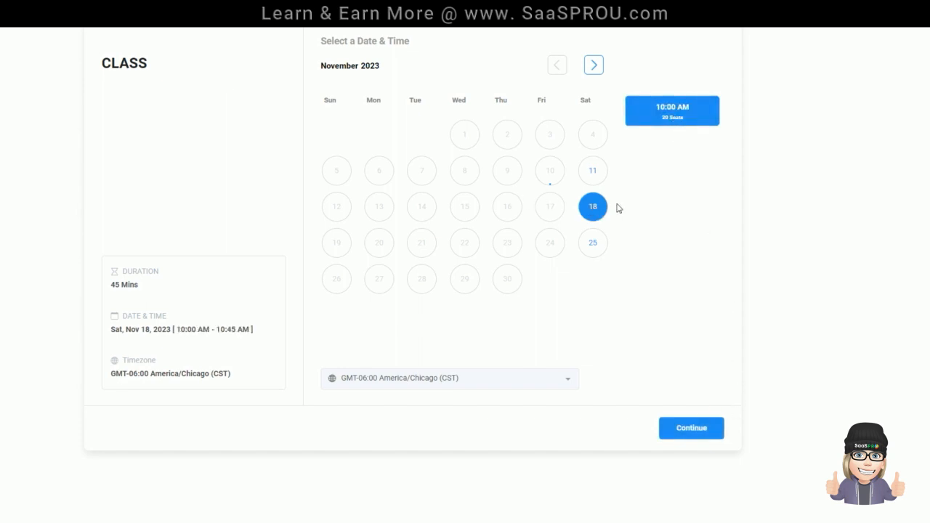
click(691, 433)
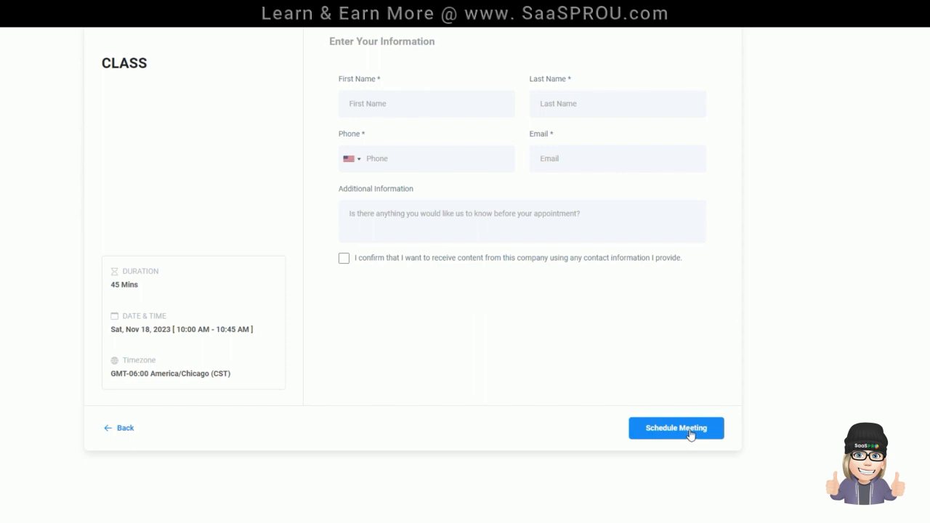
click(442, 109)
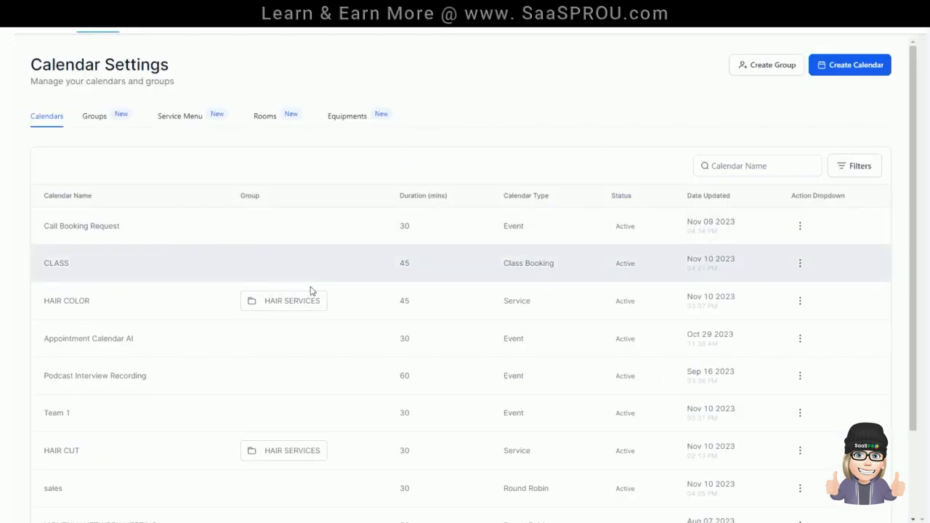
Step: Add a second Saturday session from 01:00 PM to 01:45 PM in the CLASS calendar's availability settings
click(800, 263)
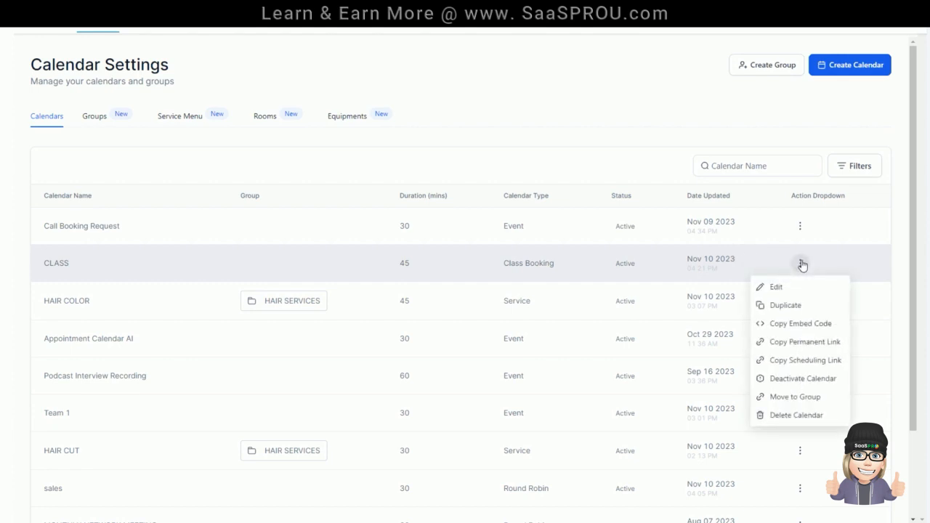
click(776, 288)
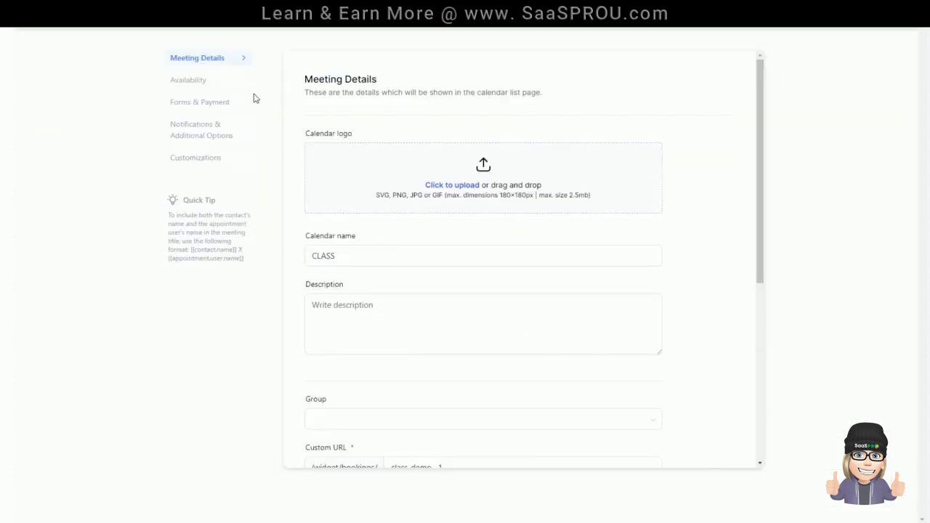
click(189, 82)
scroll(407, 211, down, 2)
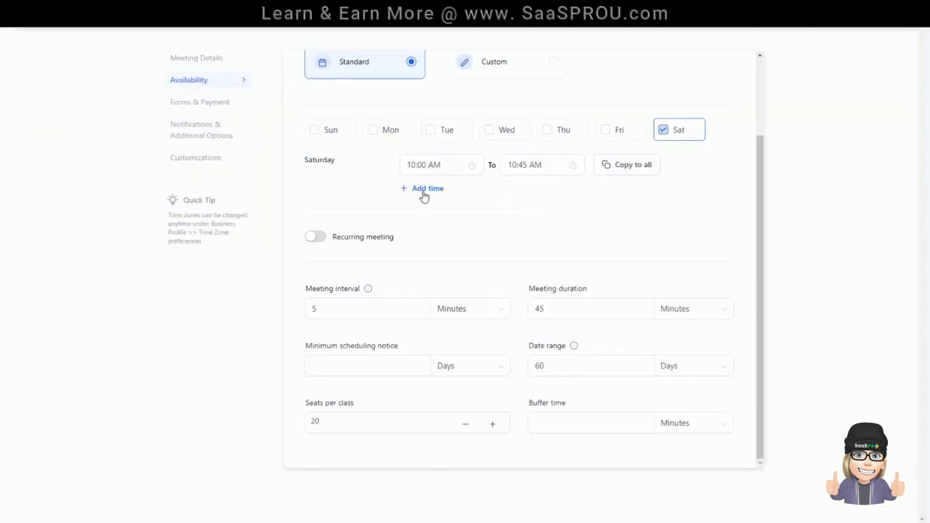
click(424, 192)
click(430, 190)
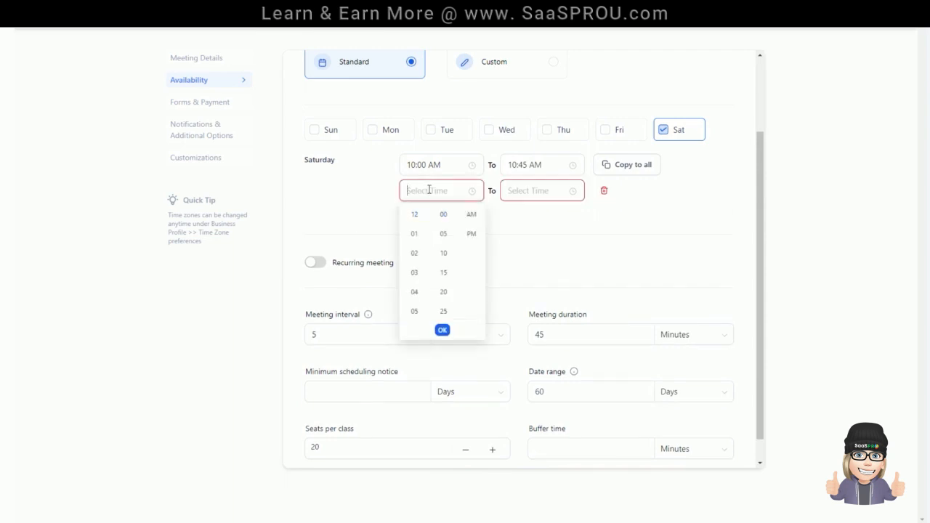
text(1:00 PM)
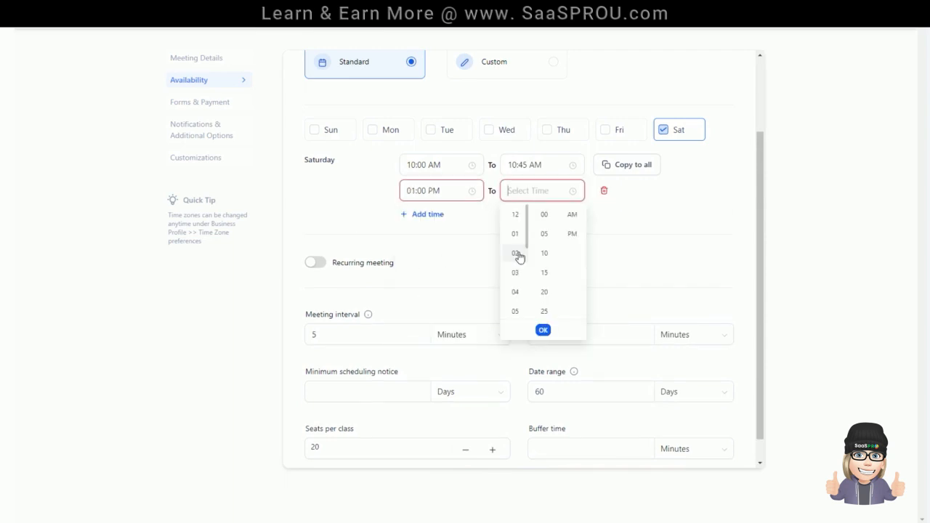
click(515, 234)
click(572, 234)
scroll(546, 285, down, 3)
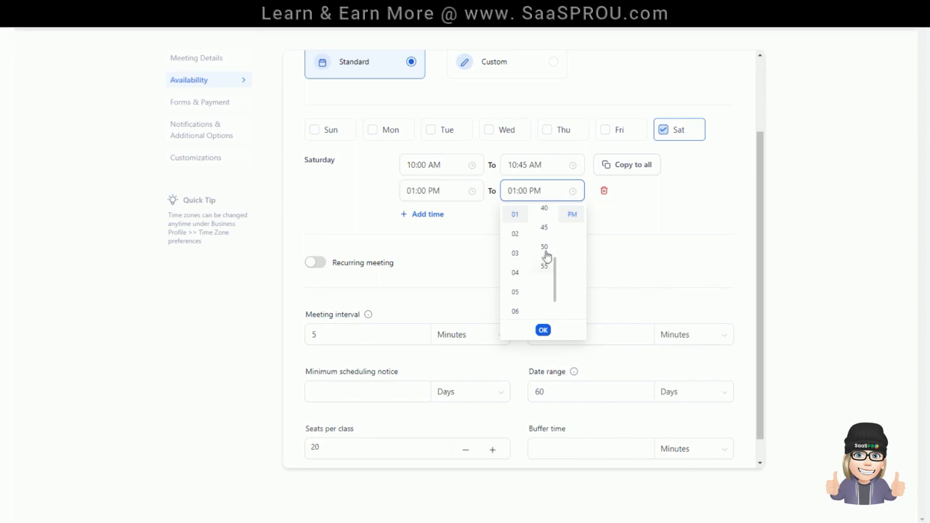
click(545, 228)
click(543, 330)
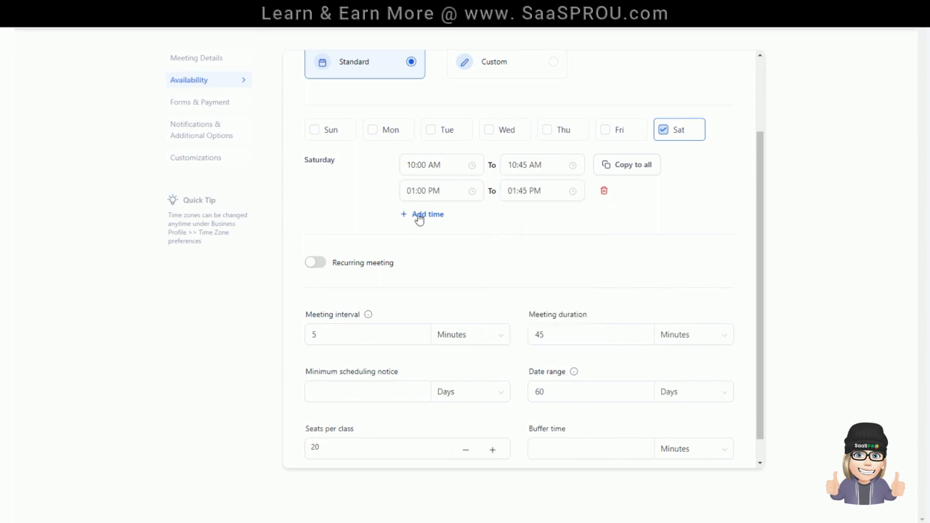
Step: Add a third Saturday session from 04:00 PM to 04:45 PM and save the CLASS calendar
click(419, 215)
click(414, 217)
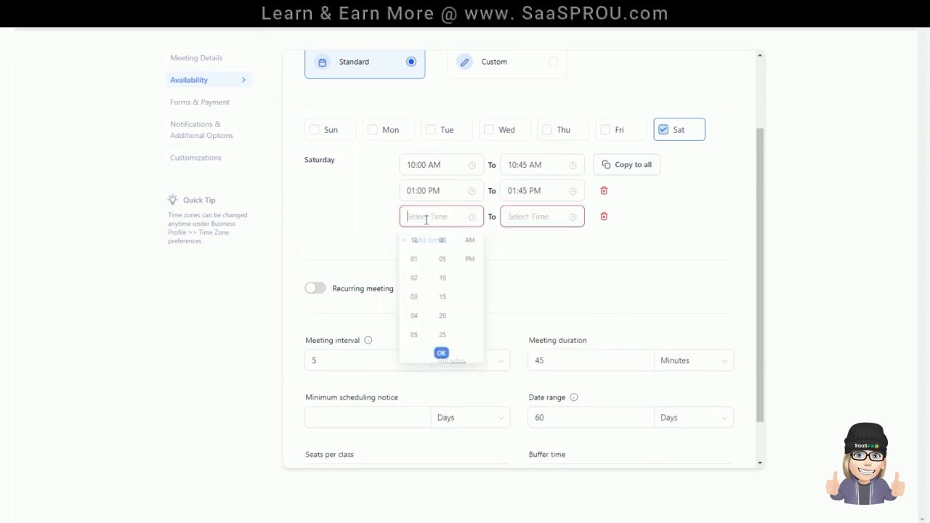
click(414, 317)
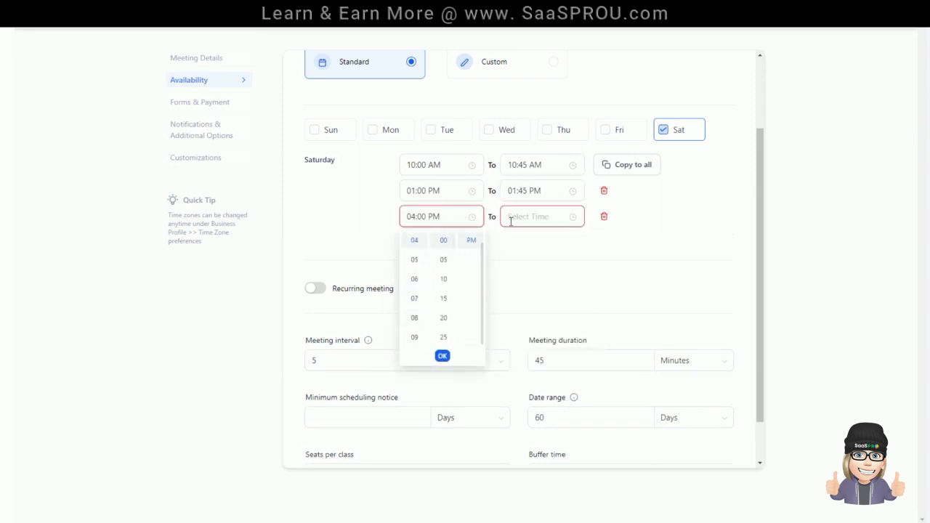
click(509, 216)
click(515, 317)
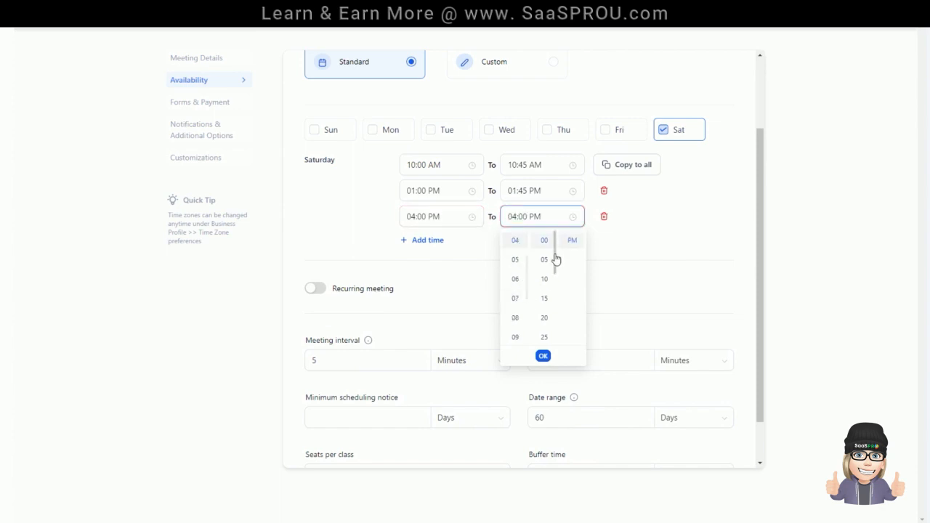
scroll(546, 287, down, 3)
click(548, 306)
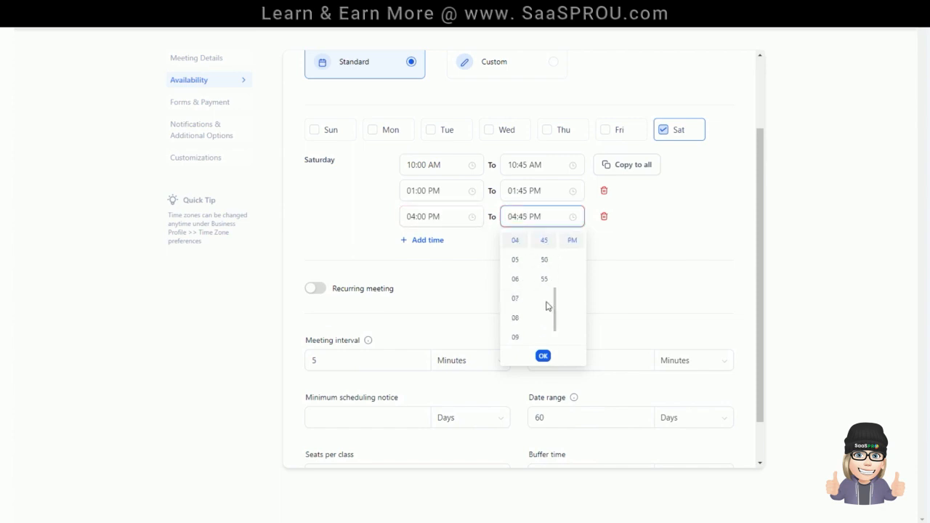
click(577, 242)
click(893, 23)
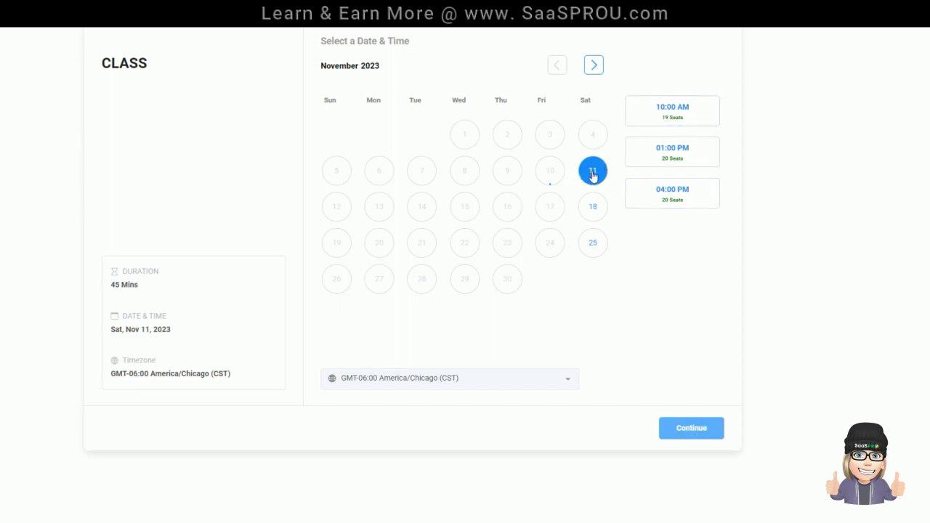
Step: Check the session times and seats offered on the November 11, 18 and 25 Saturdays in the CLASS booking calendar
click(661, 201)
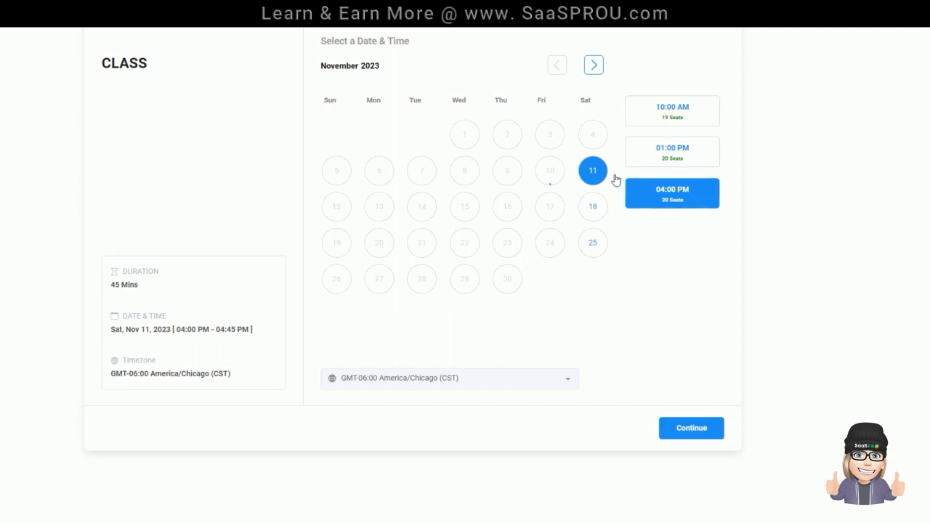
click(594, 211)
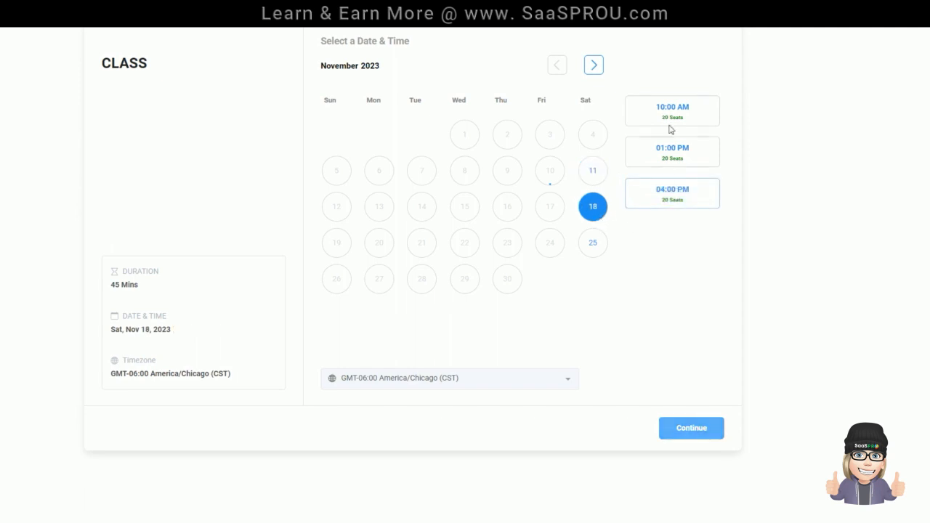
click(676, 199)
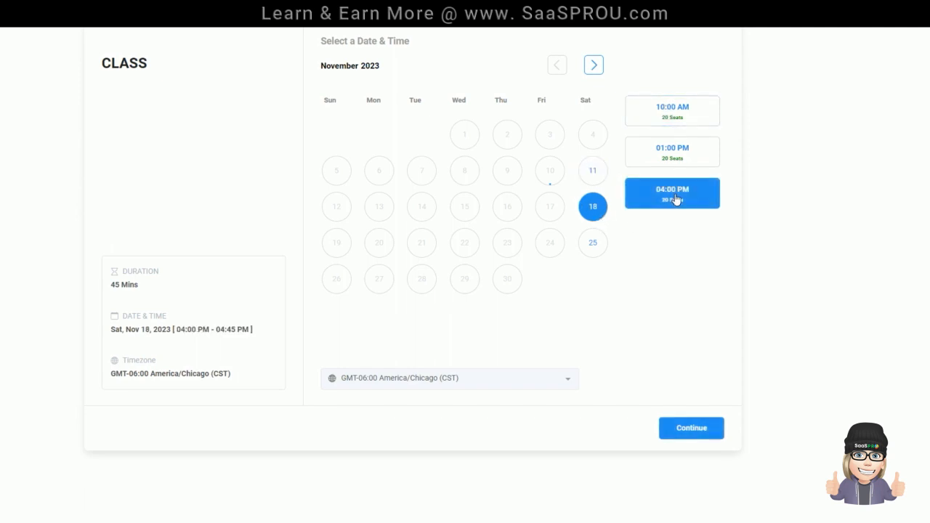
click(599, 247)
click(676, 156)
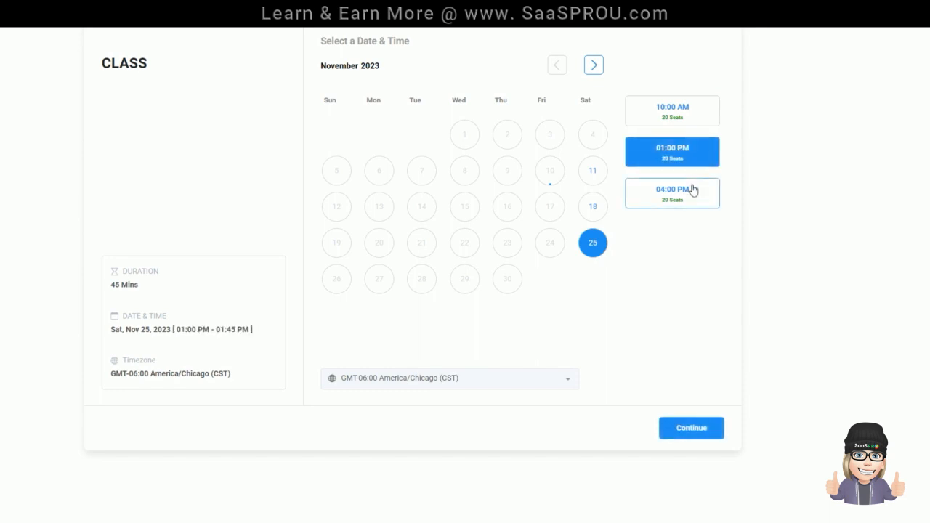
Step: Return to November 11 and compare its 10:00 AM, 01:00 PM and 04:00 PM sessions, ending on the 10:00 AM session
click(594, 207)
click(593, 171)
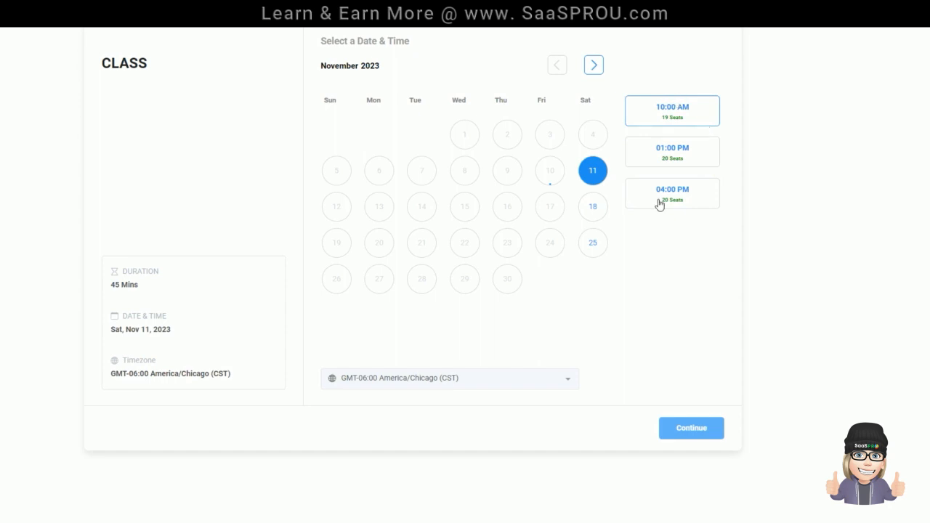
click(645, 162)
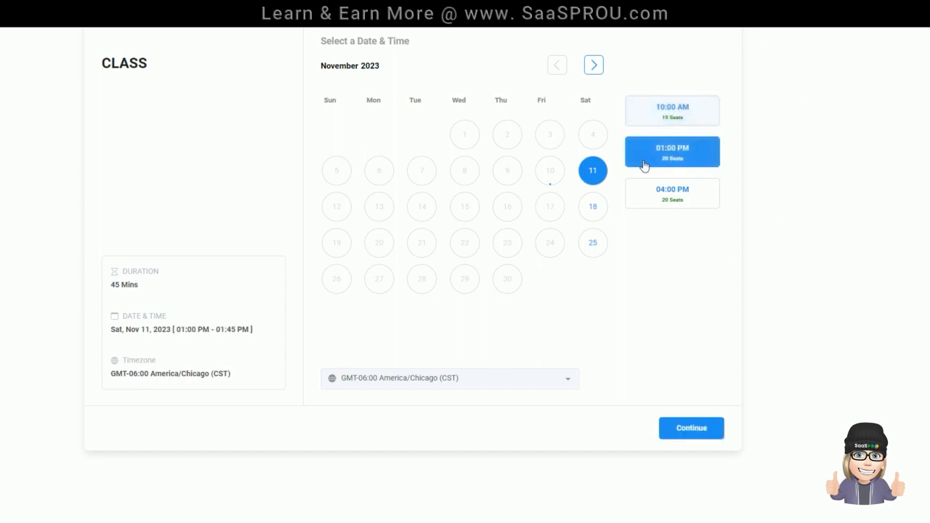
click(659, 114)
click(660, 158)
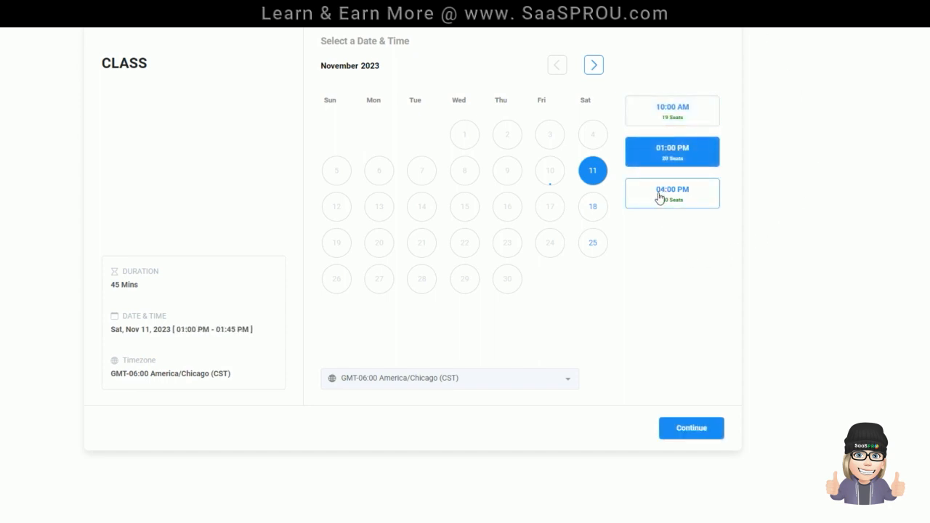
click(659, 197)
click(654, 113)
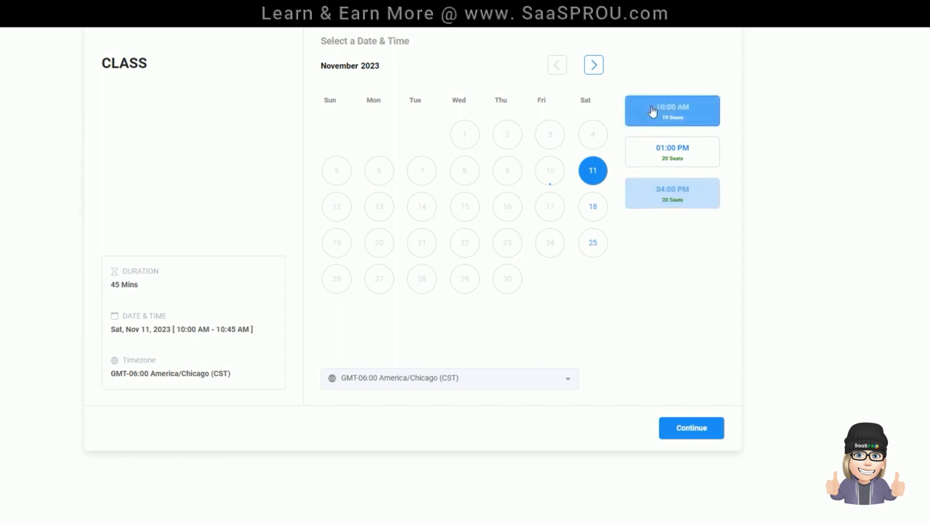